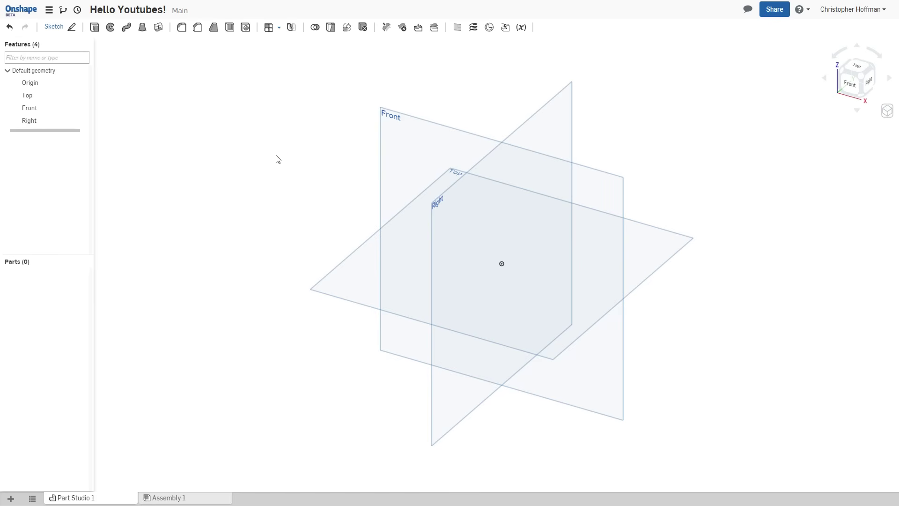
- Create Sketch 1 on the Front plane and view it normal to the sketch plane
{"action": "left_click", "coordinate": [56, 27]}
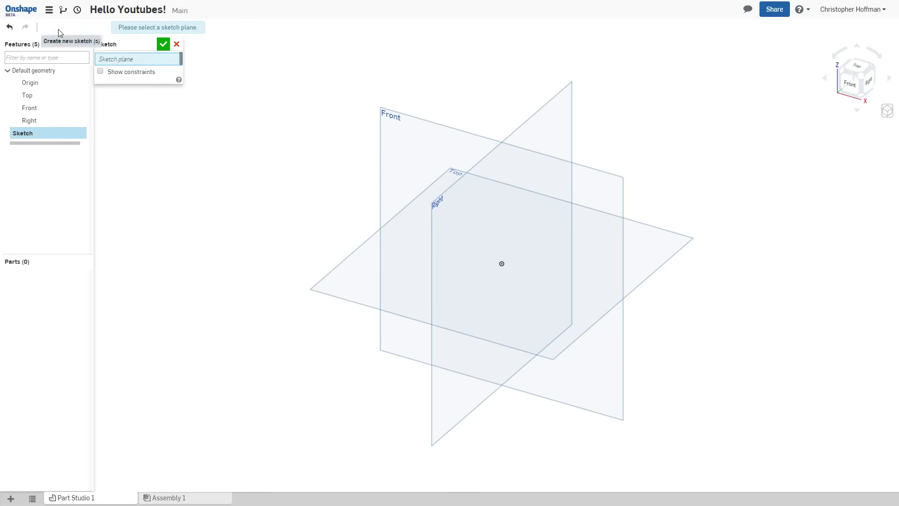
{"action": "left_click", "coordinate": [412, 139]}
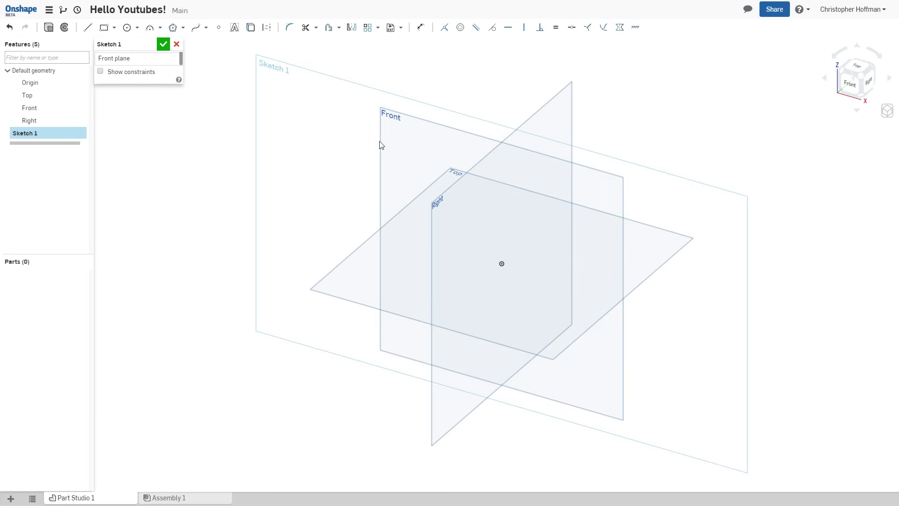
{"action": "right_click", "coordinate": [347, 152]}
{"action": "left_click", "coordinate": [393, 236]}
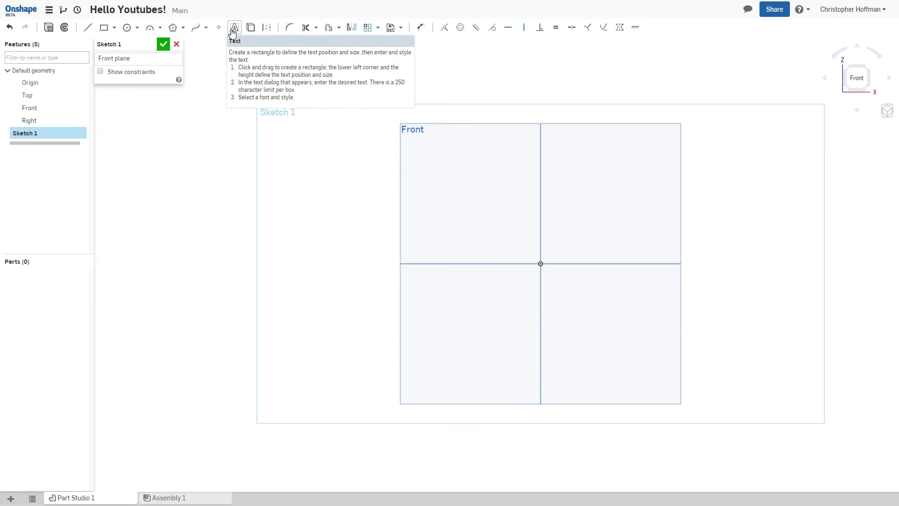
- Sketch a large circle at the origin and a smaller circle horizontally to its right
{"action": "left_click", "coordinate": [127, 27]}
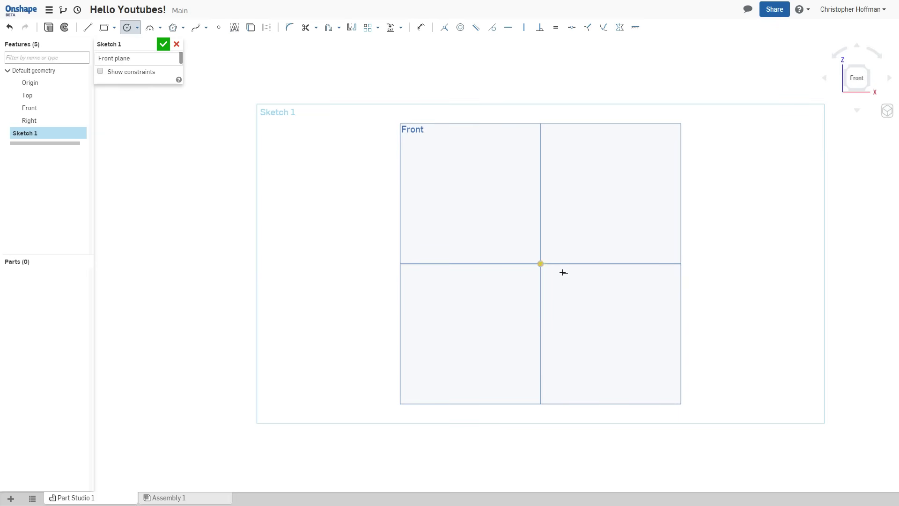
{"action": "left_click", "coordinate": [540, 263]}
{"action": "left_click", "coordinate": [610, 213]}
{"action": "middle_click_drag", "start_coordinate": [667, 254], "coordinate": [486, 267]}
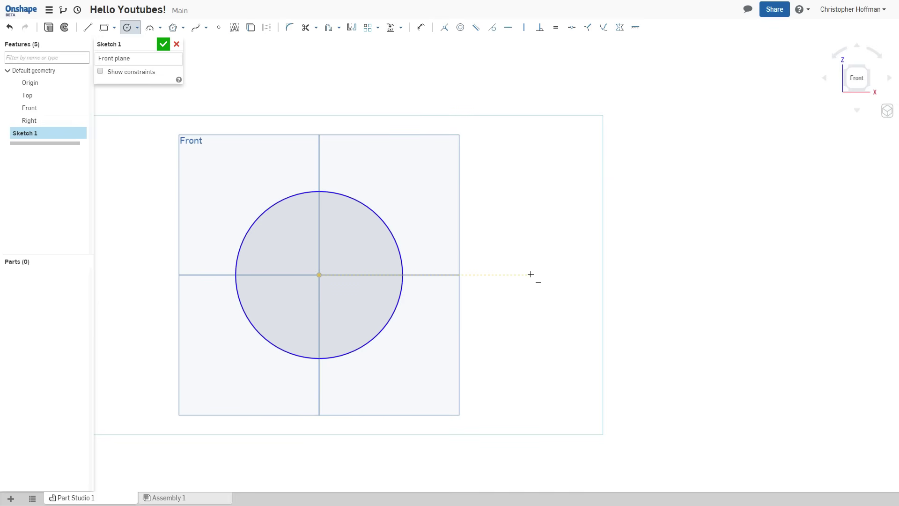
{"action": "left_click", "coordinate": [531, 274]}
{"action": "left_click", "coordinate": [569, 246]}
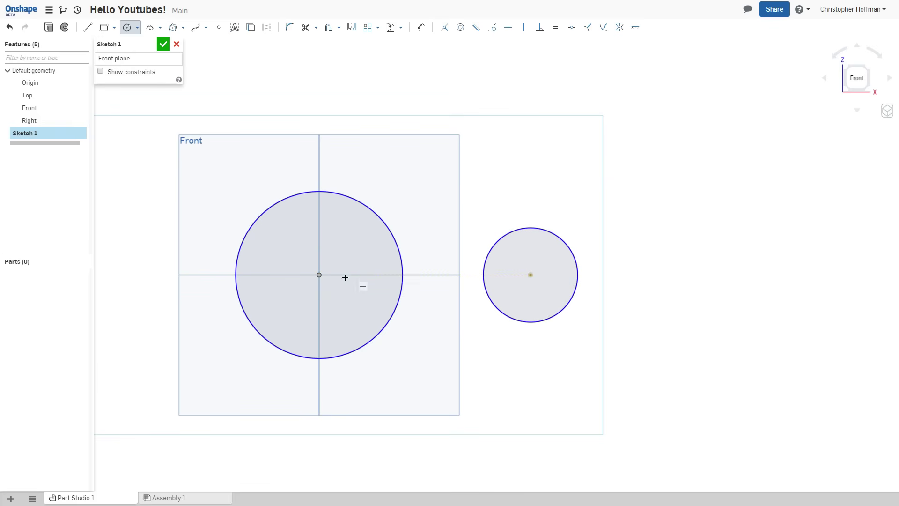
{"action": "key", "text": "Escape"}
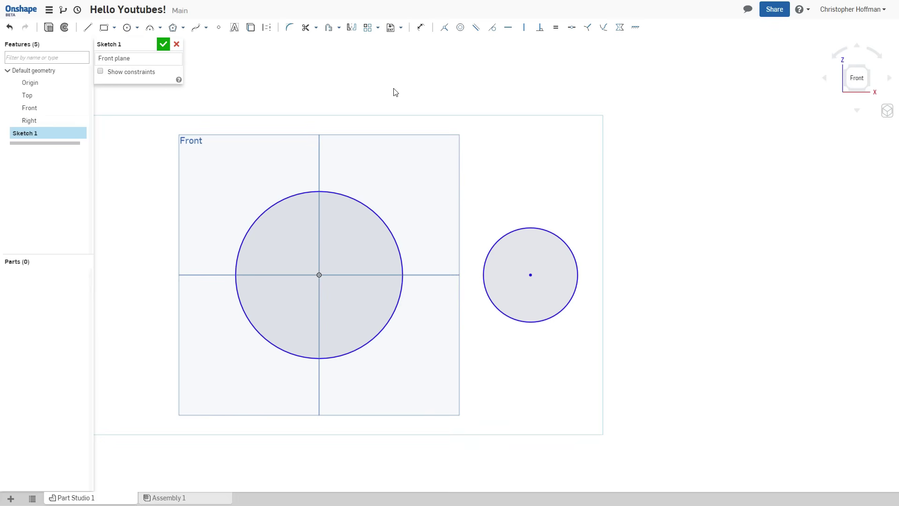
- Draw an upper and a lower line from the large circle's edges to the small circle
{"action": "left_click", "coordinate": [88, 27]}
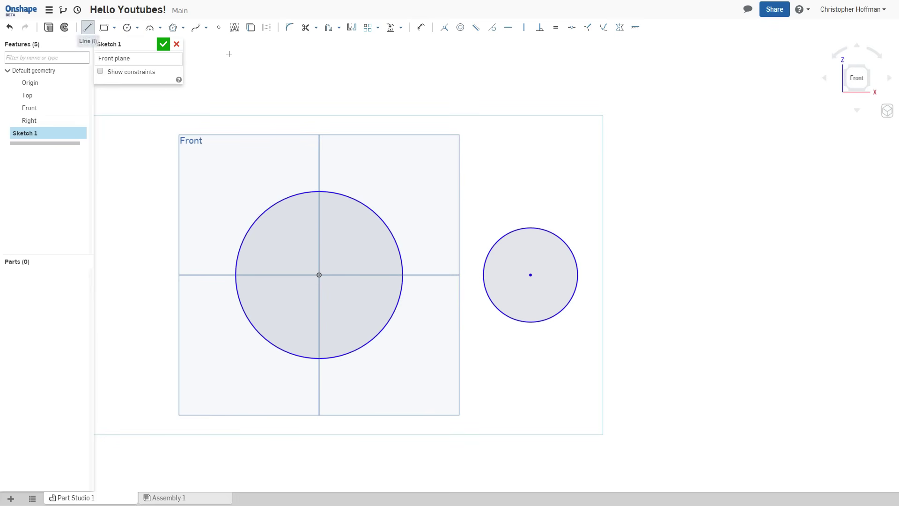
{"action": "left_click", "coordinate": [361, 202]}
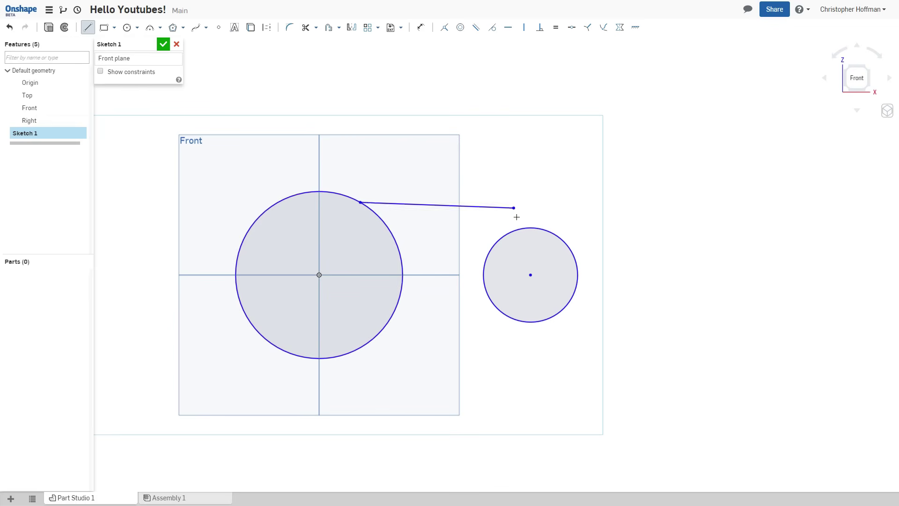
{"action": "left_click", "coordinate": [518, 229]}
{"action": "left_click", "coordinate": [87, 27]}
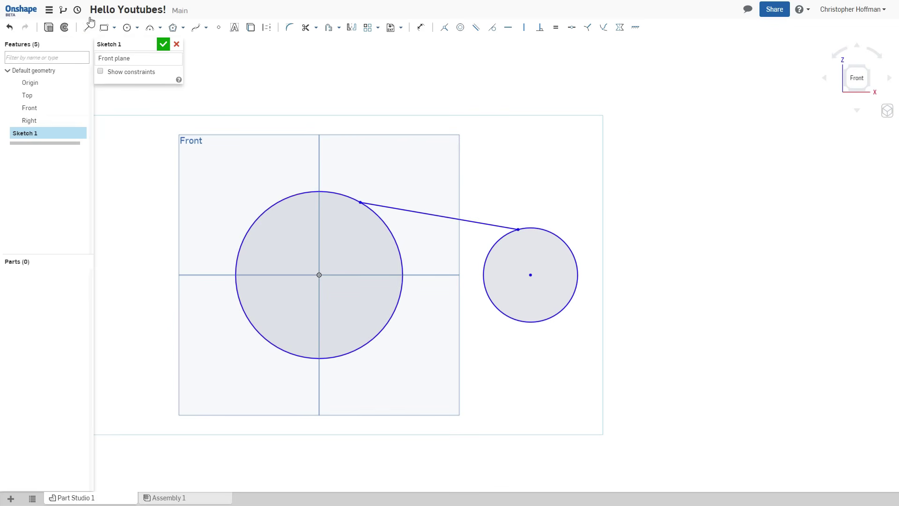
{"action": "left_click", "coordinate": [353, 350]}
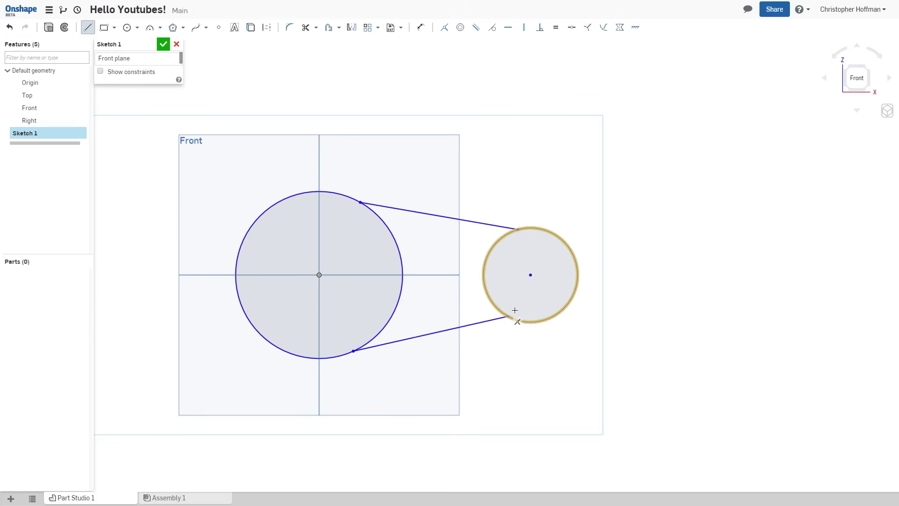
{"action": "left_click", "coordinate": [521, 321]}
{"action": "key", "text": "Escape"}
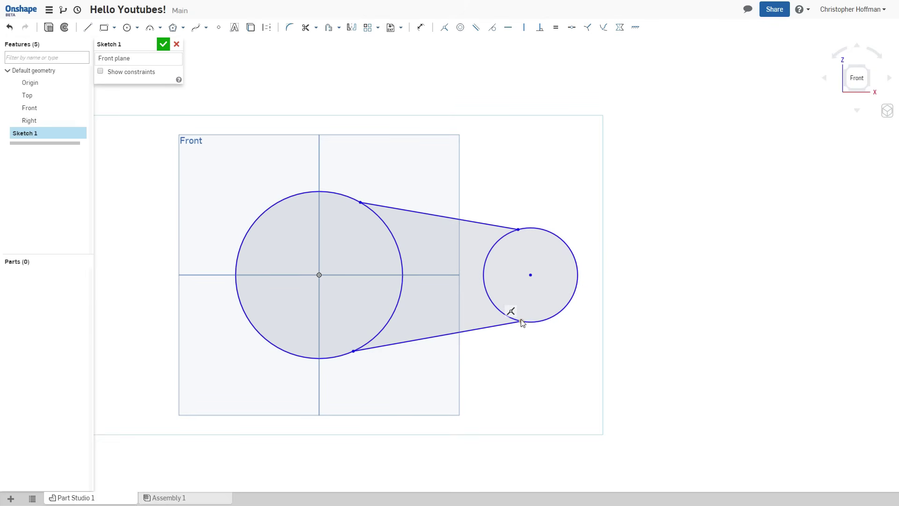
{"action": "left_click", "coordinate": [493, 300]}
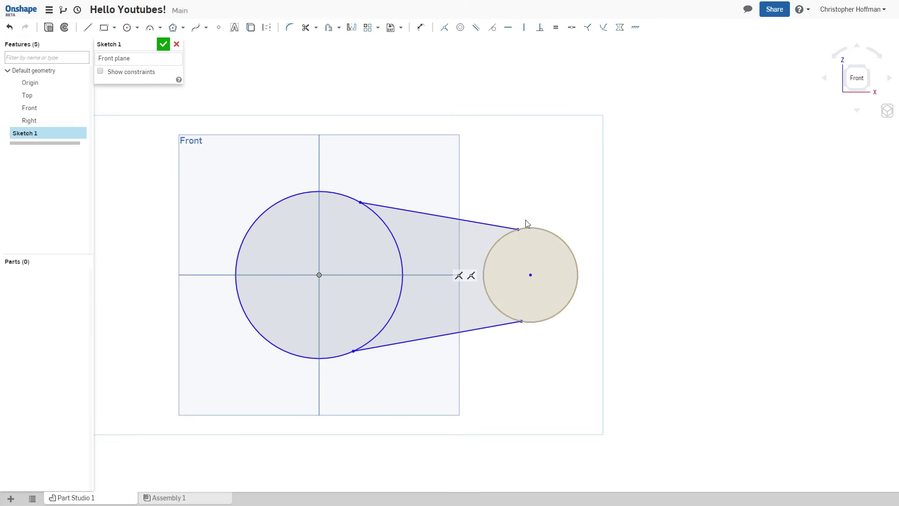
{"action": "left_click", "coordinate": [550, 192]}
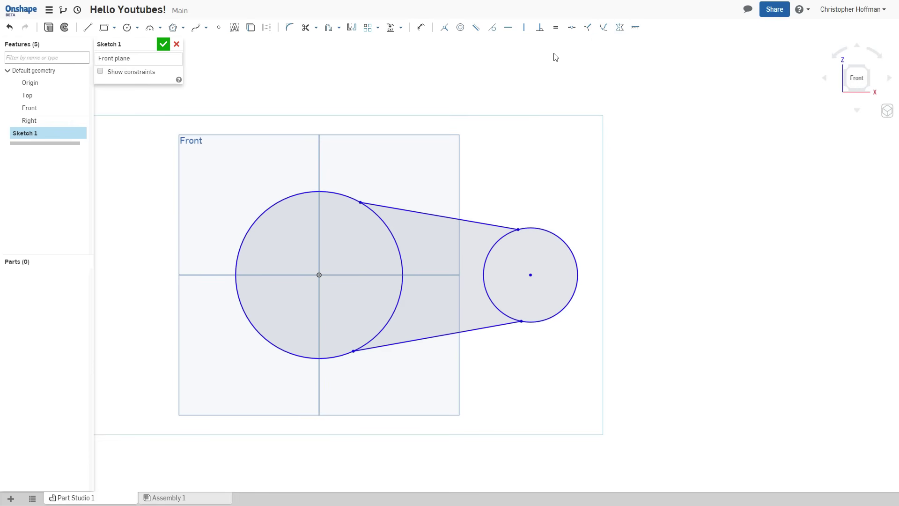
- Constrain the upper and lower lines tangent to the small circle
{"action": "left_click", "coordinate": [488, 226]}
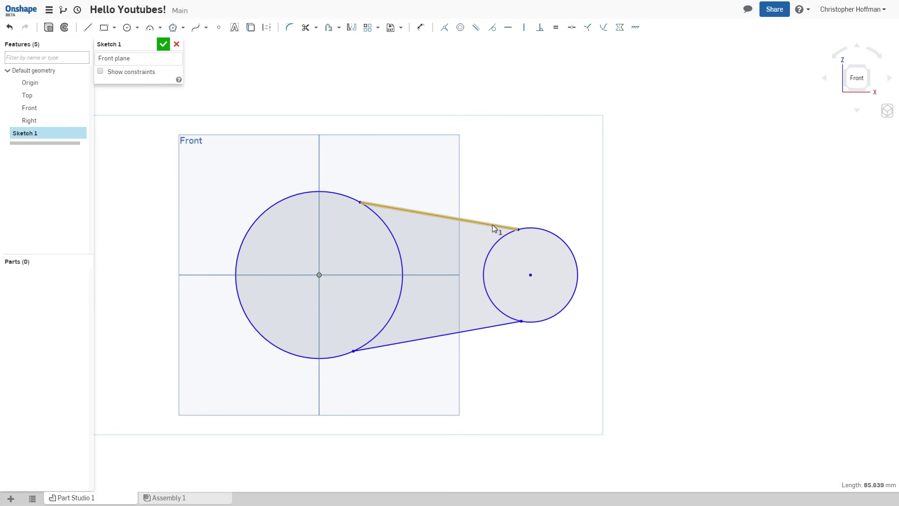
{"action": "left_click", "coordinate": [498, 238]}
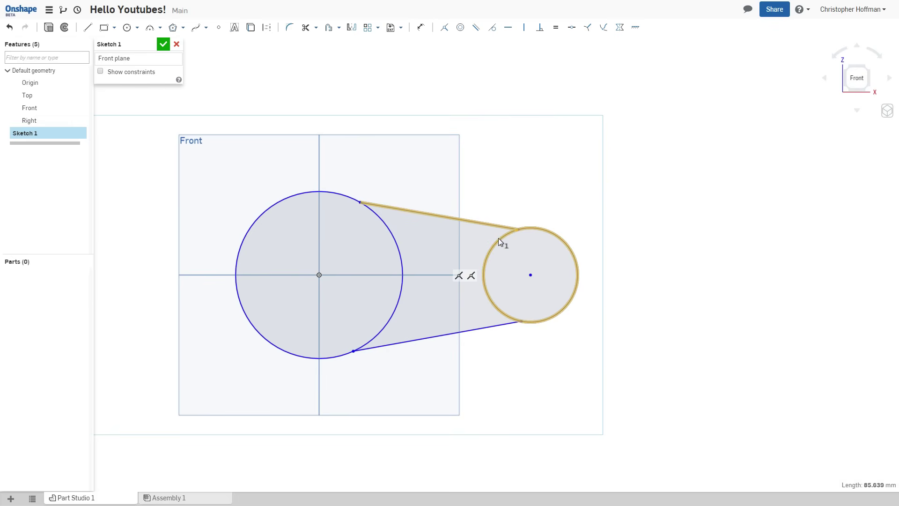
{"action": "left_click", "coordinate": [495, 34]}
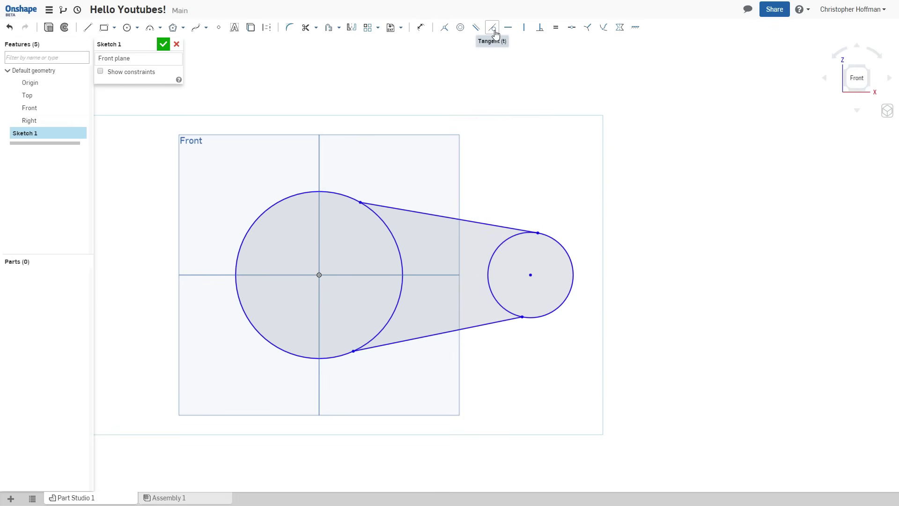
{"action": "left_click", "coordinate": [495, 323]}
{"action": "left_click", "coordinate": [497, 304]}
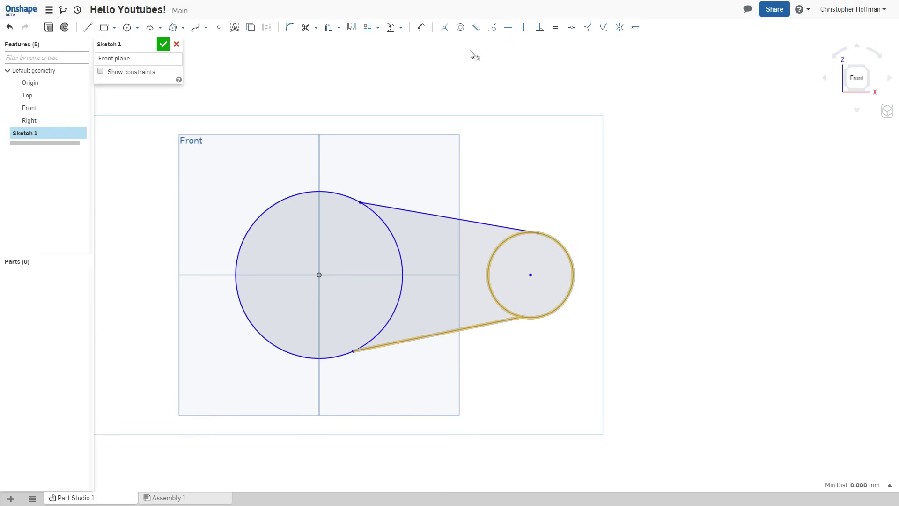
{"action": "left_click", "coordinate": [492, 27]}
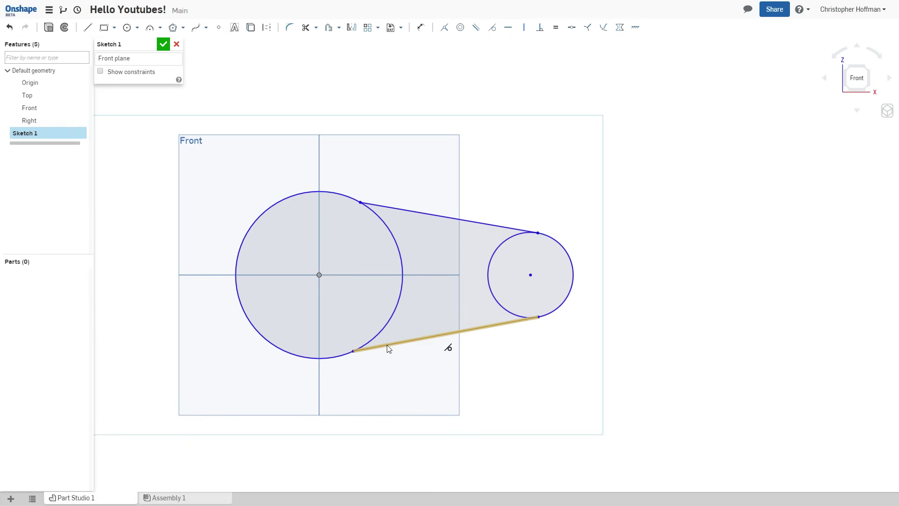
- Constrain the lower and upper lines tangent to the large circle
{"action": "left_click", "coordinate": [383, 328]}
{"action": "left_click", "coordinate": [492, 28]}
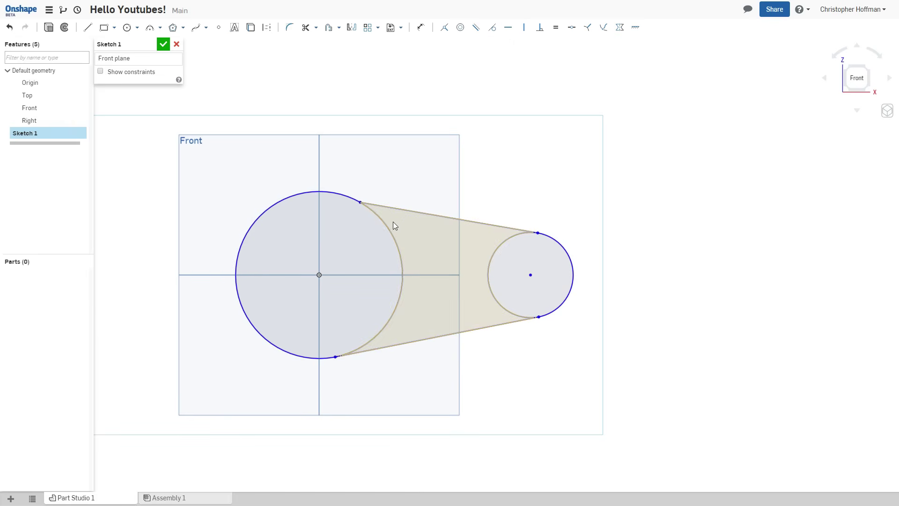
{"action": "left_click", "coordinate": [401, 210]}
{"action": "left_click", "coordinate": [389, 229]}
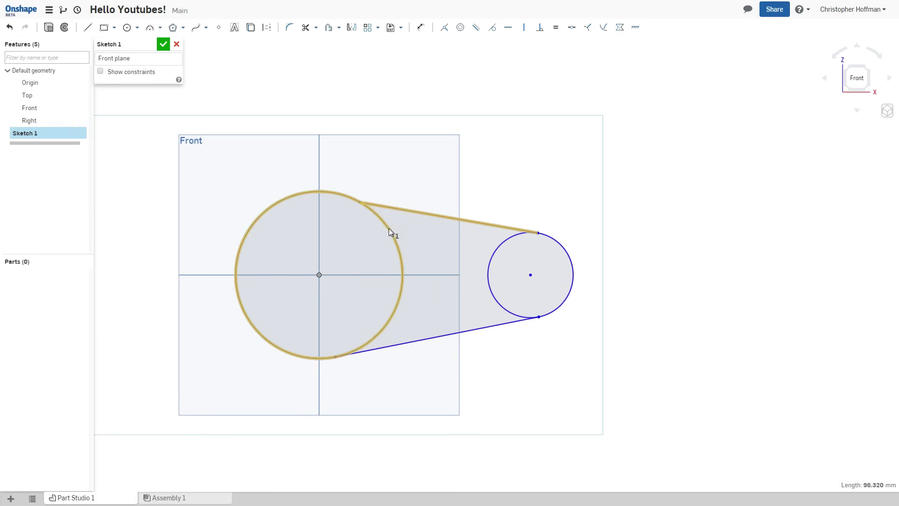
{"action": "left_click", "coordinate": [492, 27]}
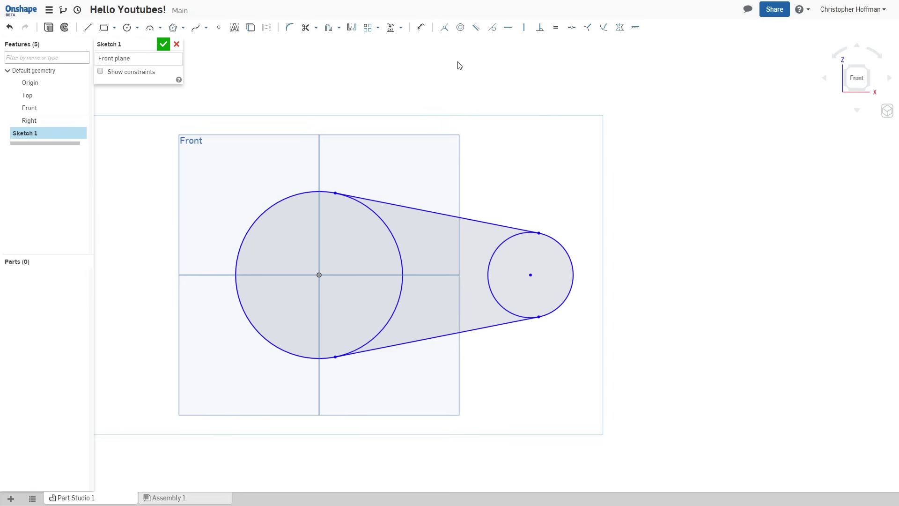
- Dimension the large circle at diameter 95 and the small circle at diameter 35
{"action": "left_click", "coordinate": [422, 29]}
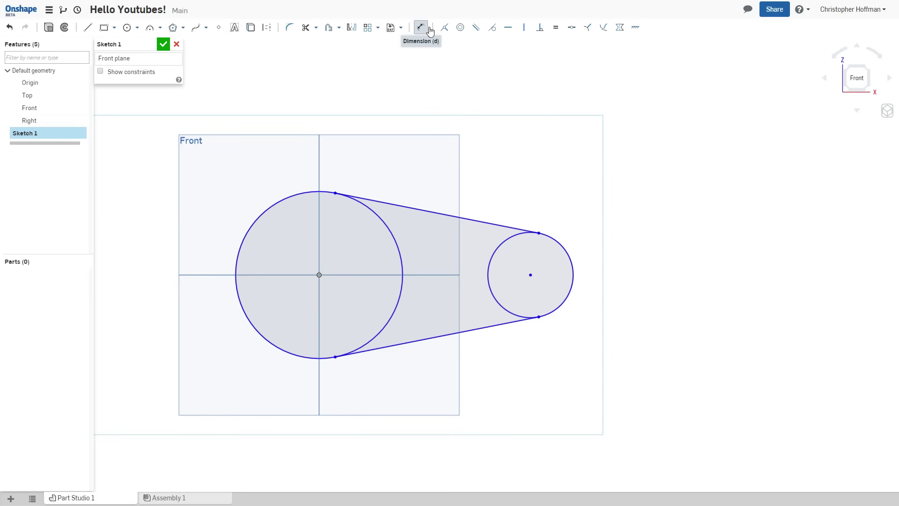
{"action": "left_click", "coordinate": [397, 250]}
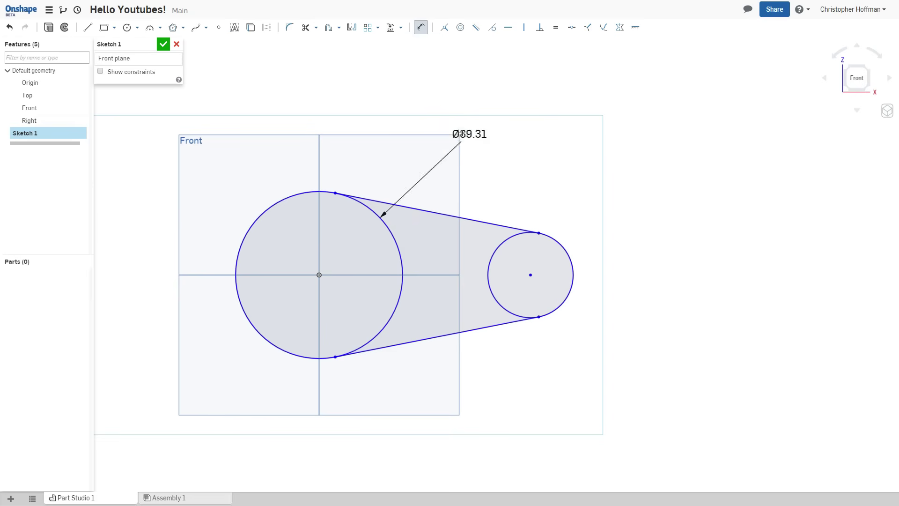
{"action": "left_click", "coordinate": [421, 145]}
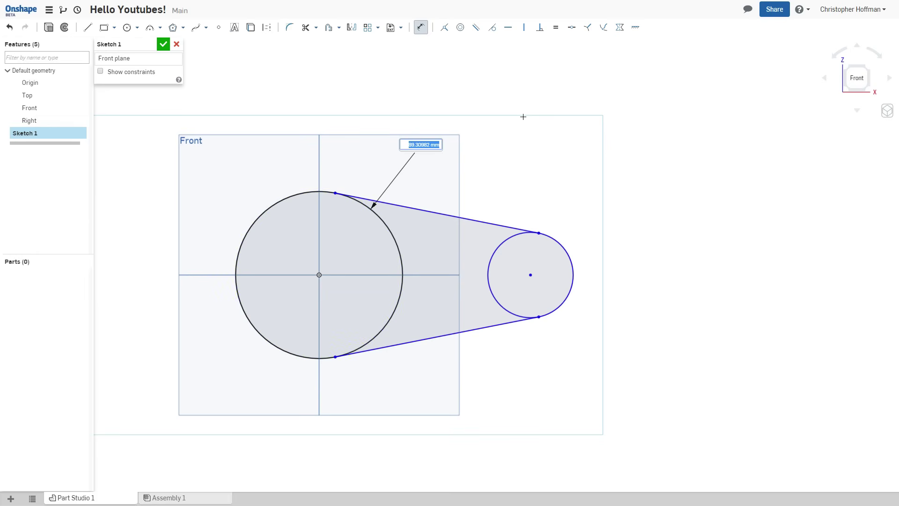
{"action": "type", "text": "95"}
{"action": "key", "text": "Return"}
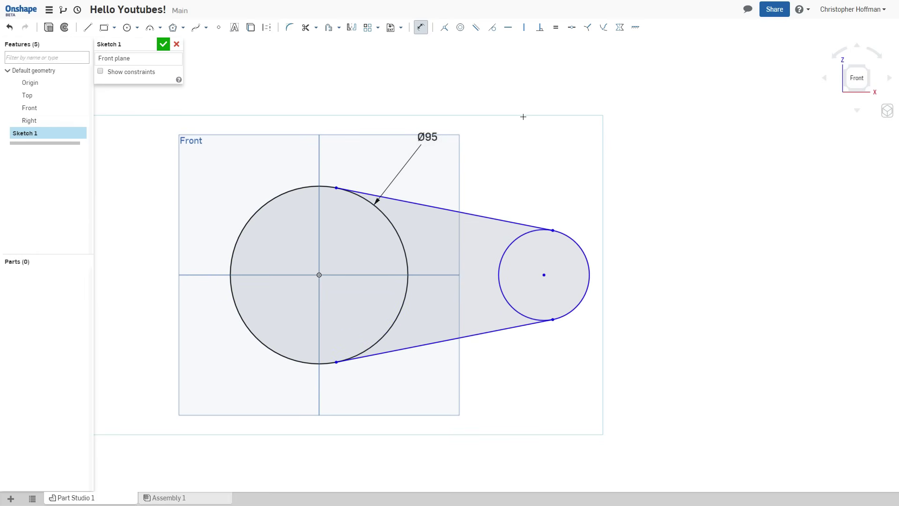
{"action": "left_click", "coordinate": [581, 249]}
{"action": "left_click", "coordinate": [653, 228]}
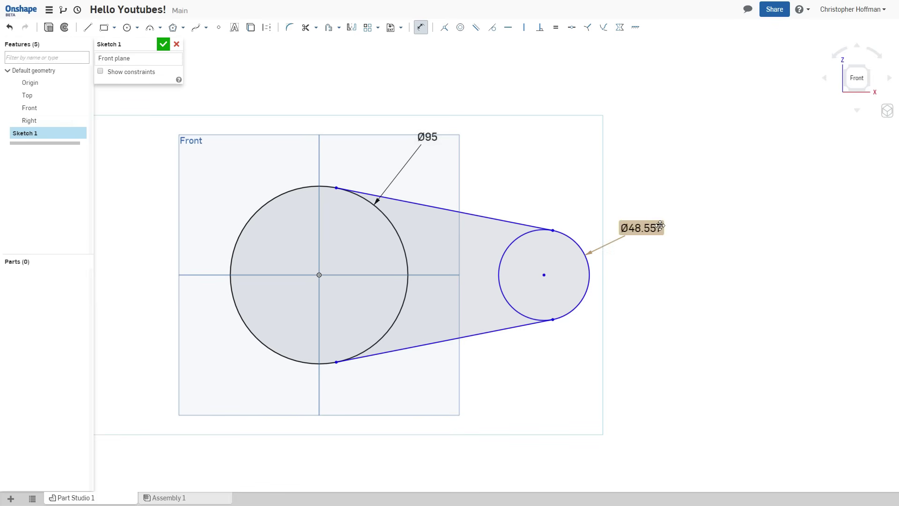
{"action": "type", "text": "35"}
{"action": "key", "text": "Return"}
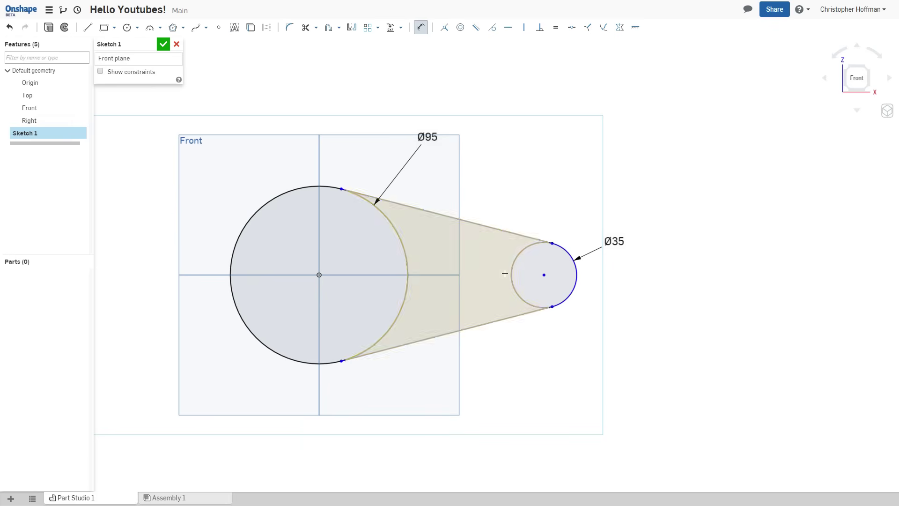
- Add a 130 distance dimension between the two circle centres
{"action": "left_click", "coordinate": [544, 276]}
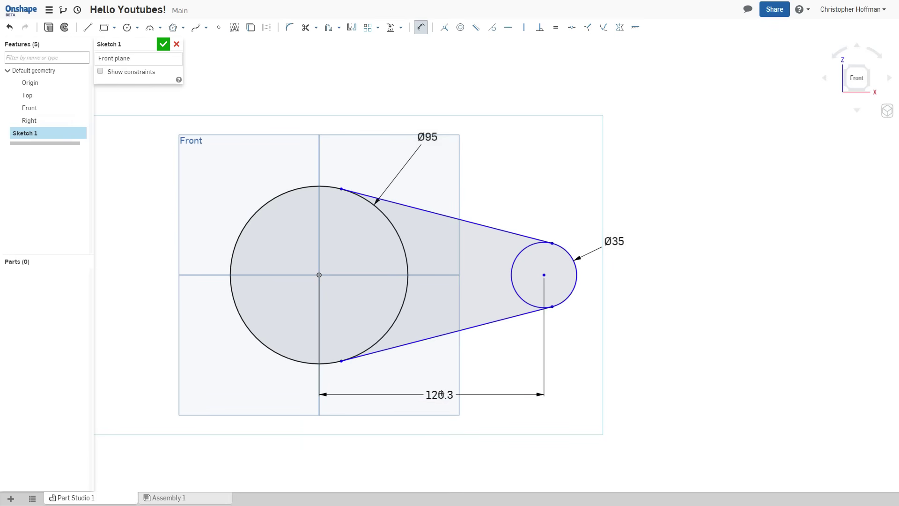
{"action": "left_click", "coordinate": [551, 394]}
{"action": "type", "text": "130"}
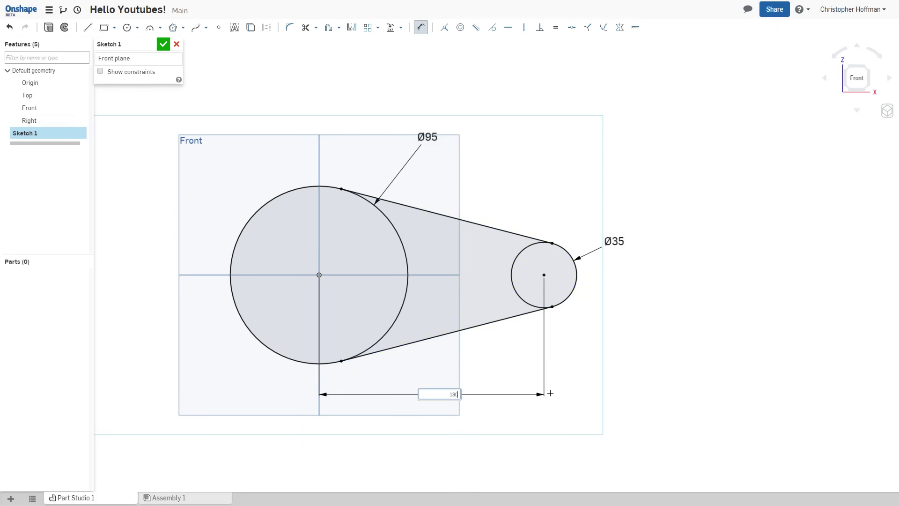
{"action": "key", "text": "Return"}
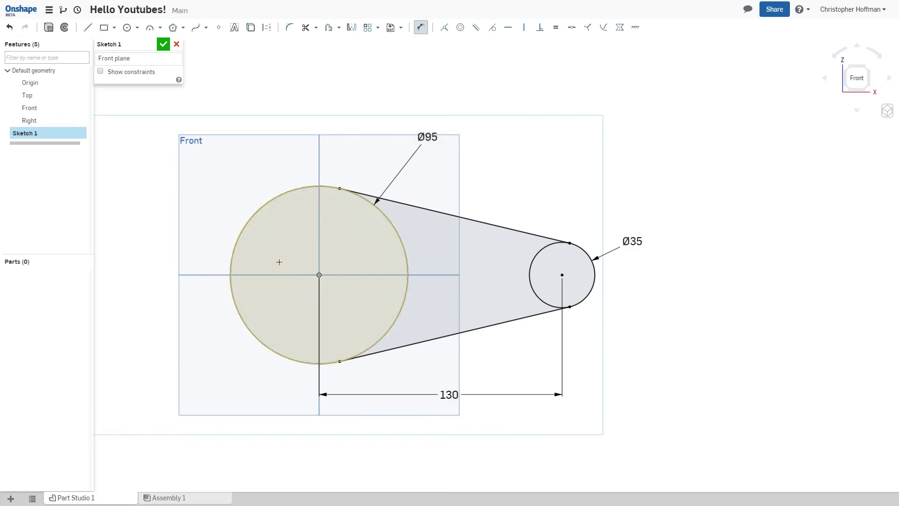
- Draw an origin-centred inner circle, dimension it 15 from the Ø95 circle, and finish Sketch 1
{"action": "left_click", "coordinate": [127, 27]}
{"action": "left_click_drag", "start_coordinate": [319, 275], "coordinate": [370, 276]}
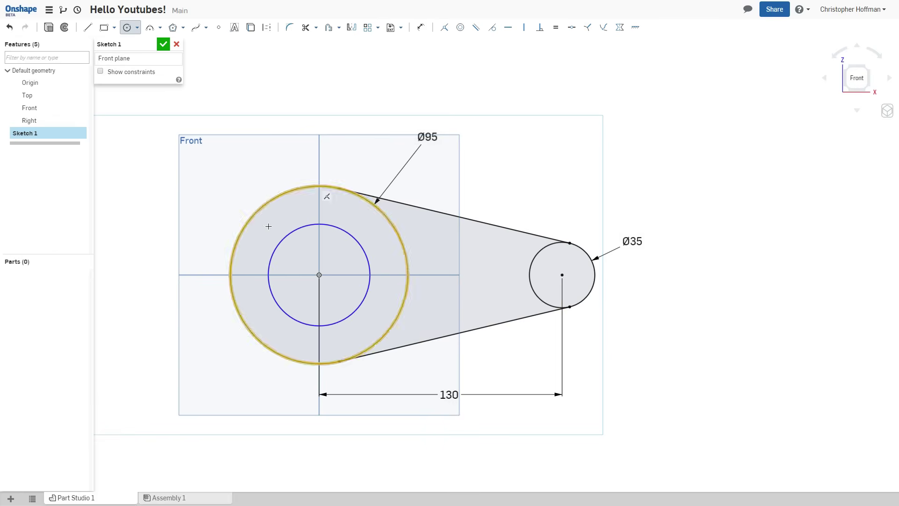
{"action": "left_click", "coordinate": [421, 28]}
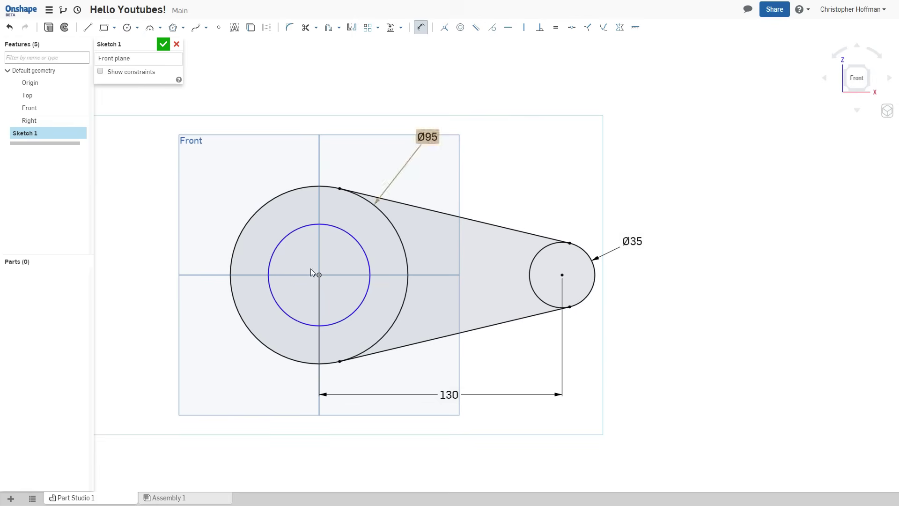
{"action": "left_click", "coordinate": [269, 271]}
{"action": "left_click", "coordinate": [230, 271]}
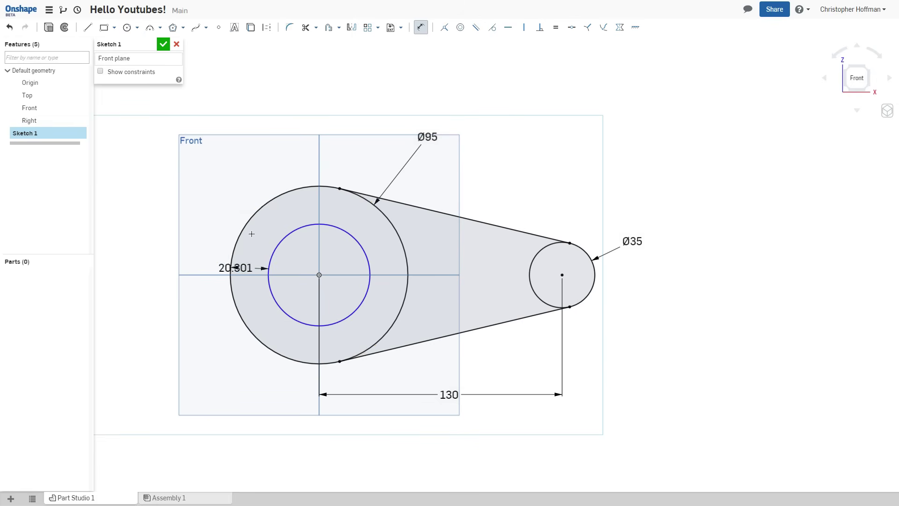
{"action": "left_click", "coordinate": [248, 154]}
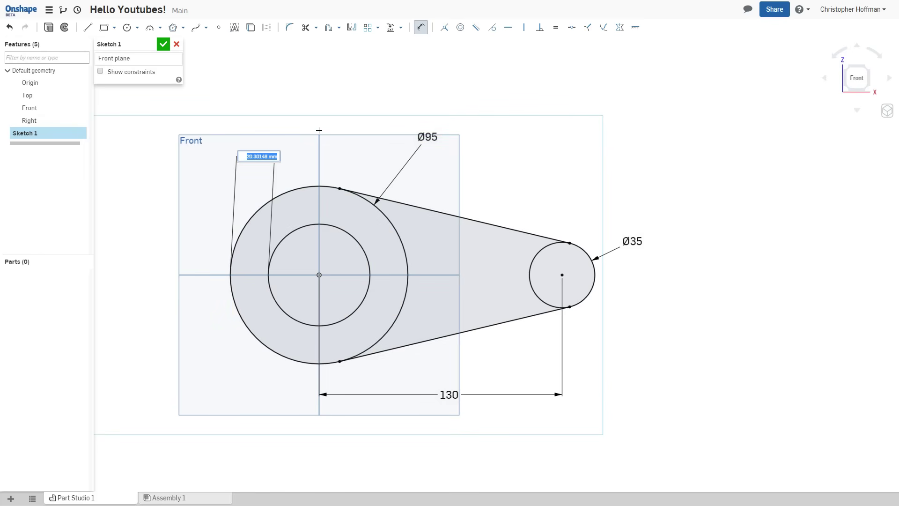
{"action": "type", "text": "15"}
{"action": "key", "text": "Return"}
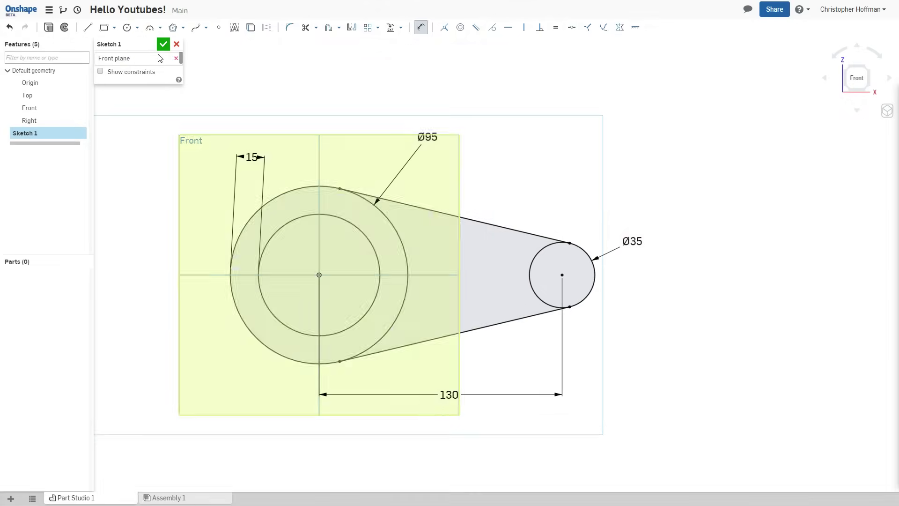
{"action": "left_click", "coordinate": [163, 44]}
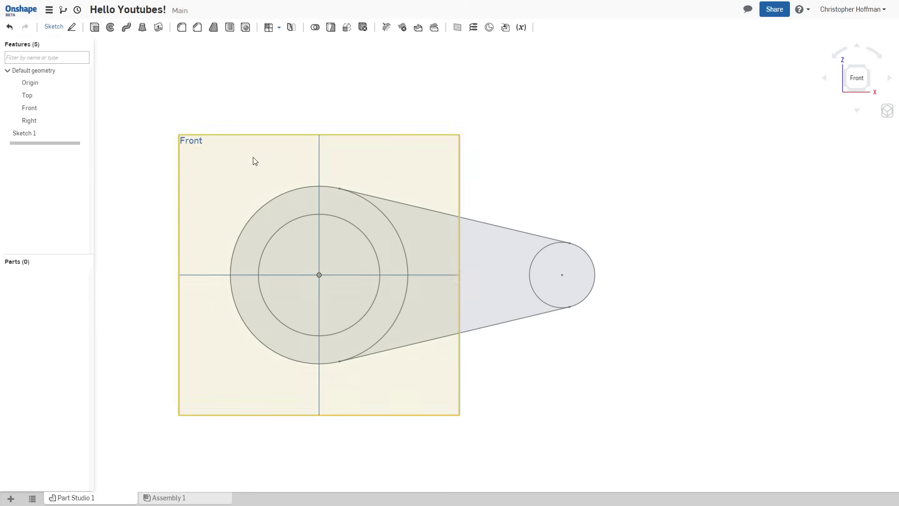
- Extrude Sketch 1 as a Blind solid 50 mm deep in one direction
{"action": "left_click", "coordinate": [94, 28]}
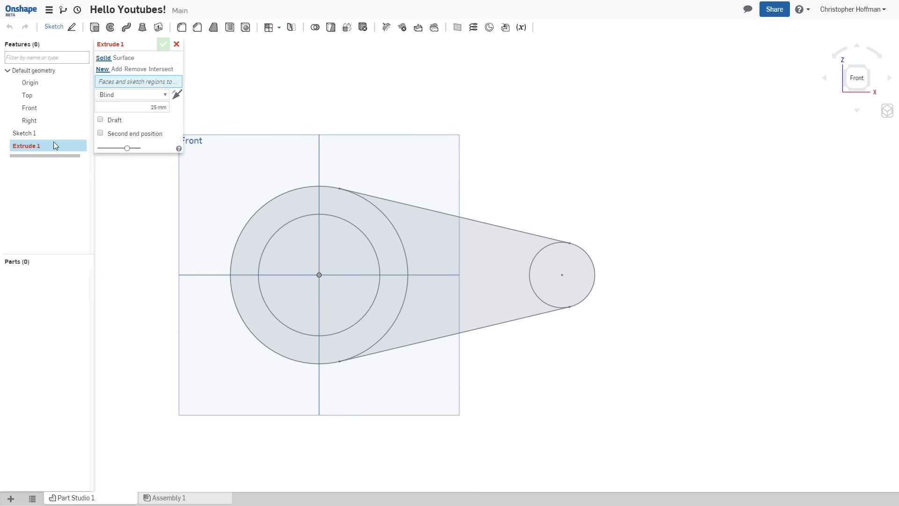
{"action": "left_click", "coordinate": [40, 133]}
{"action": "mouse_move", "coordinate": [160, 267]}
{"action": "right_mouse_down"}
{"action": "mouse_move", "coordinate": [229, 290]}
{"action": "mouse_move", "coordinate": [283, 241]}
{"action": "right_mouse_up"}
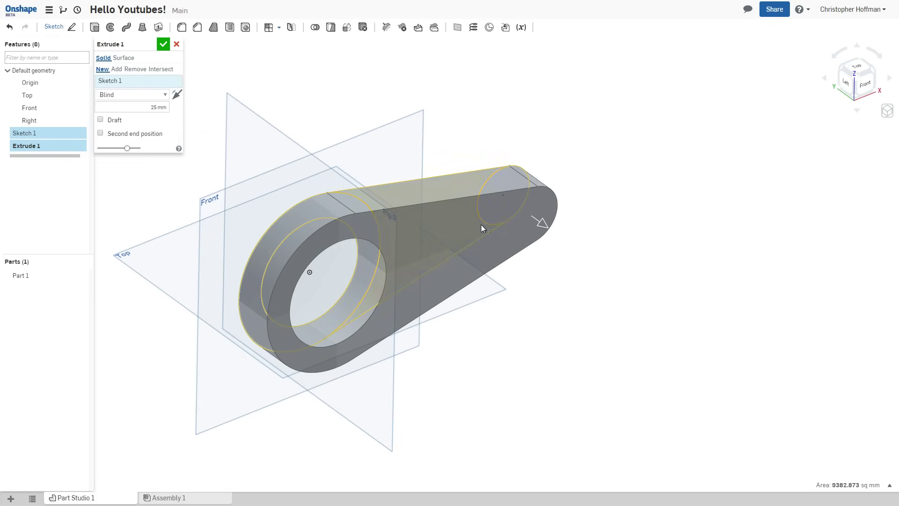
{"action": "left_click", "coordinate": [159, 95]}
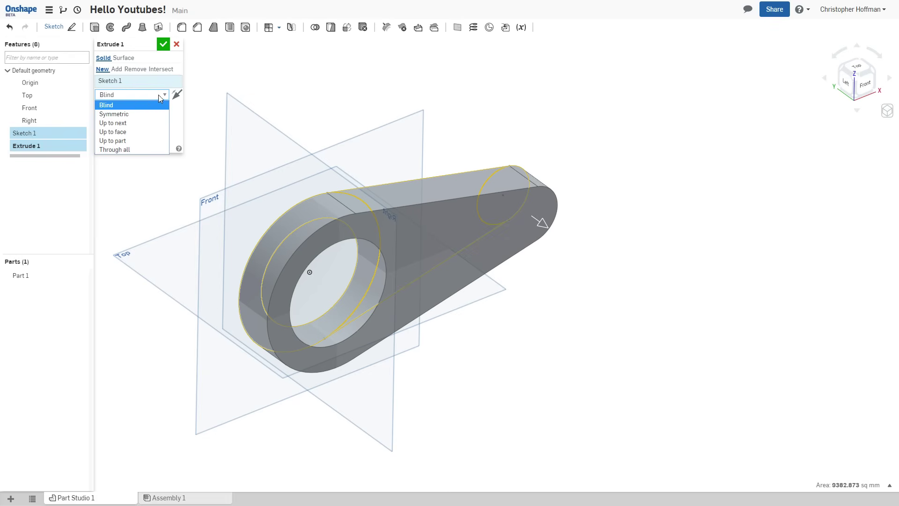
{"action": "left_click", "coordinate": [136, 113]}
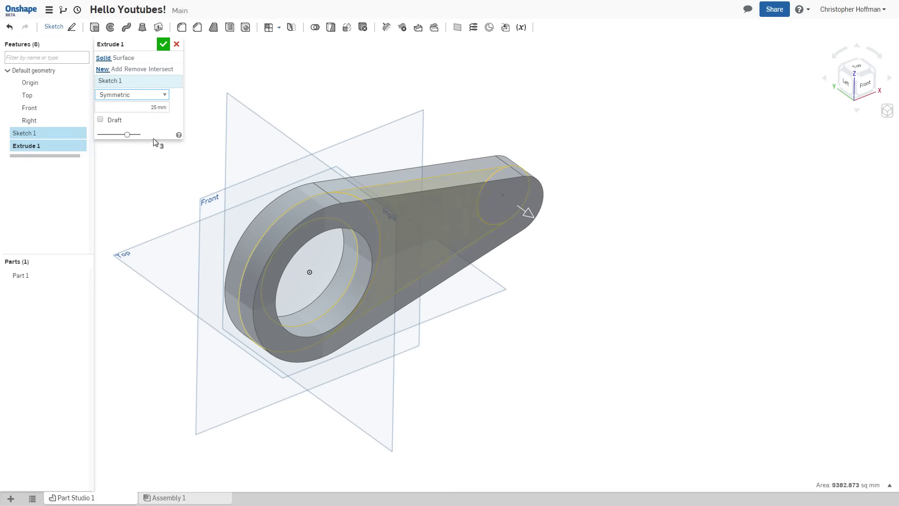
{"action": "left_click", "coordinate": [143, 95]}
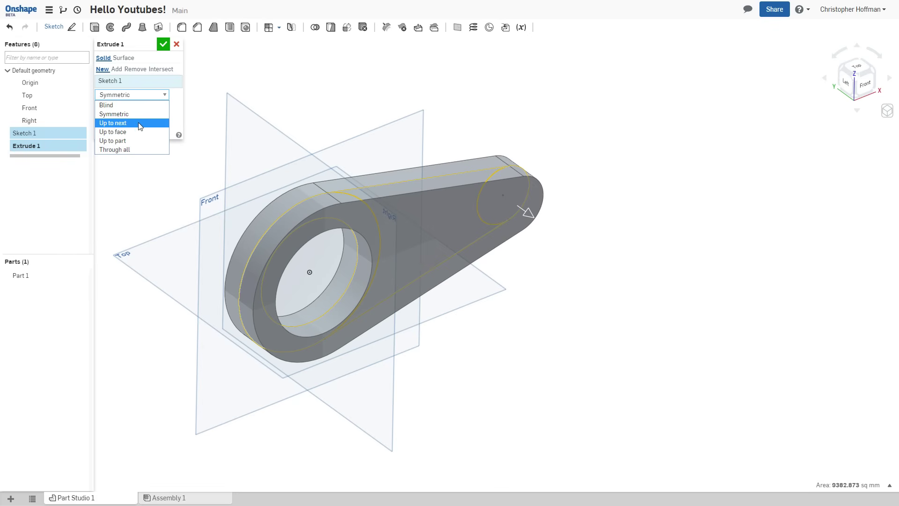
{"action": "left_click", "coordinate": [133, 105]}
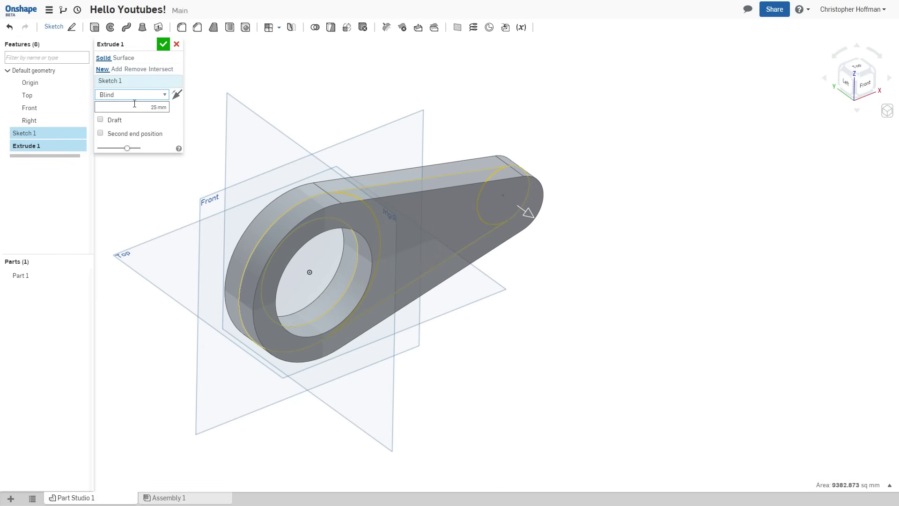
{"action": "left_click", "coordinate": [146, 107]}
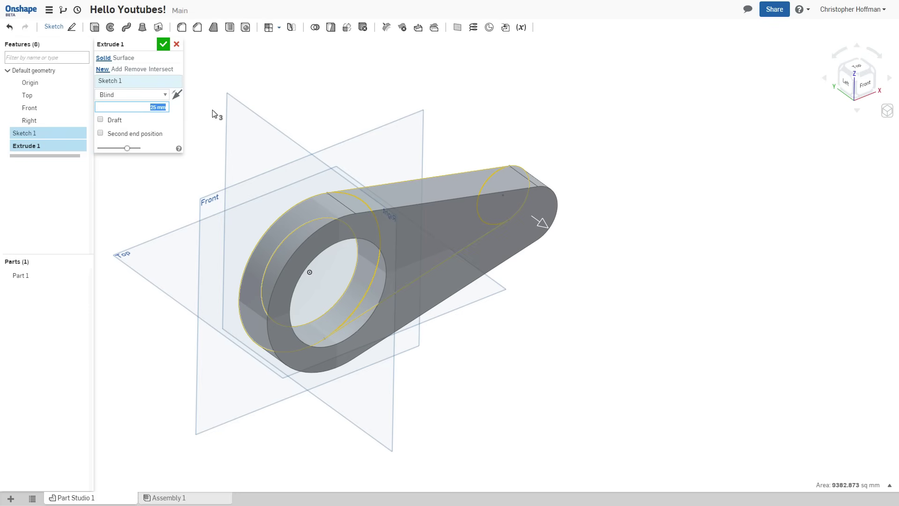
{"action": "type", "text": "50"}
{"action": "key", "text": "Return"}
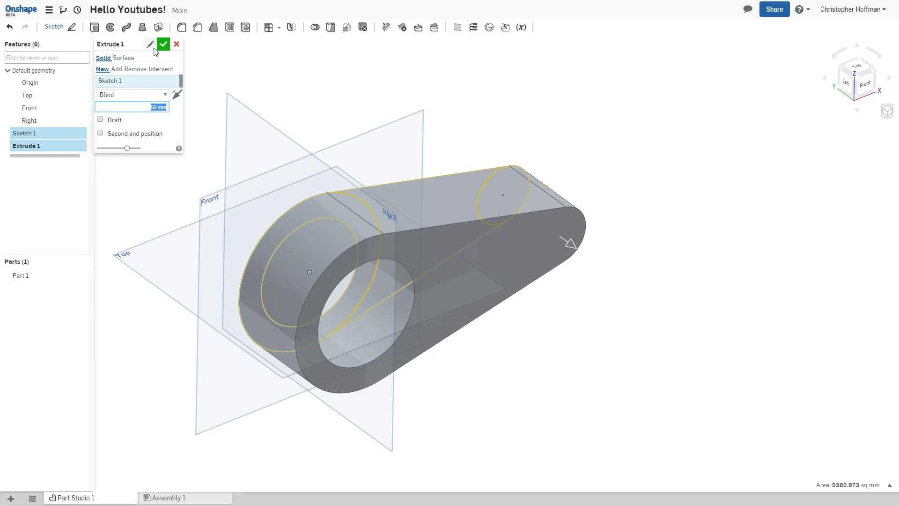
{"action": "left_click", "coordinate": [163, 44]}
{"action": "mouse_move", "coordinate": [295, 144]}
{"action": "right_mouse_down"}
{"action": "mouse_move", "coordinate": [321, 131]}
{"action": "mouse_move", "coordinate": [278, 129]}
{"action": "mouse_move", "coordinate": [338, 141]}
{"action": "mouse_move", "coordinate": [309, 136]}
{"action": "right_mouse_up"}
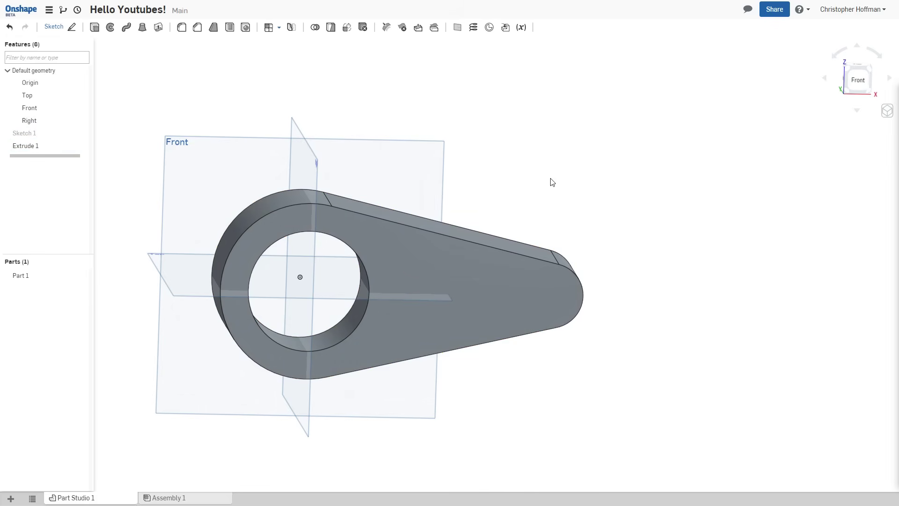
- Start Sketch 2 on the part's long flat top face, viewed normal to it
{"action": "left_click", "coordinate": [503, 243]}
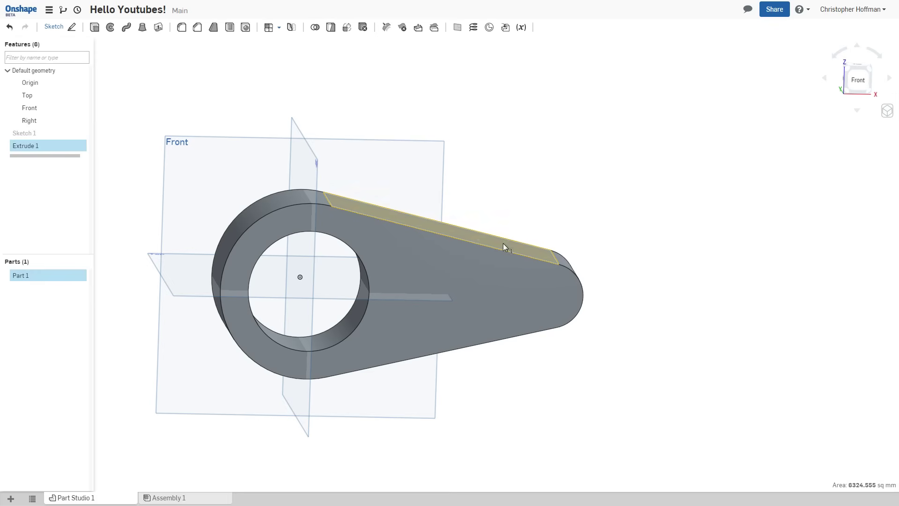
{"action": "right_click_drag", "start_coordinate": [534, 221], "coordinate": [517, 248]}
{"action": "left_click", "coordinate": [517, 248]}
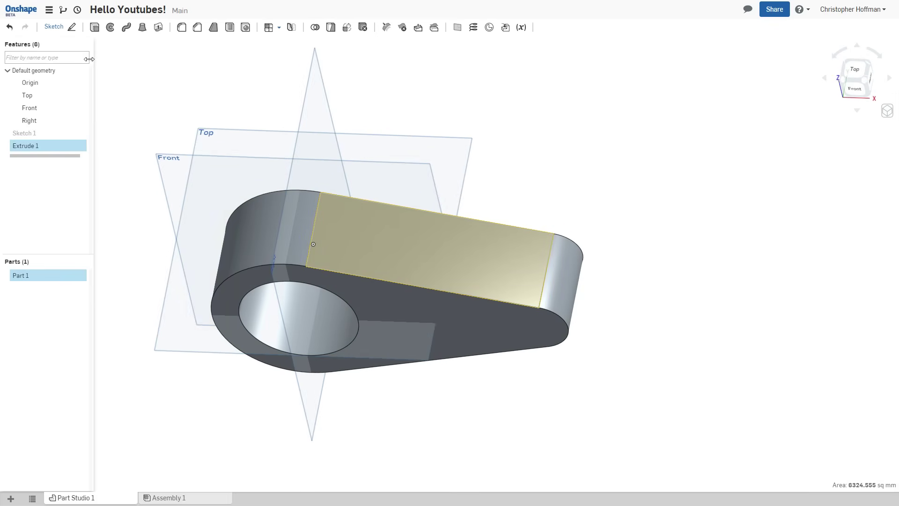
{"action": "left_click", "coordinate": [61, 30]}
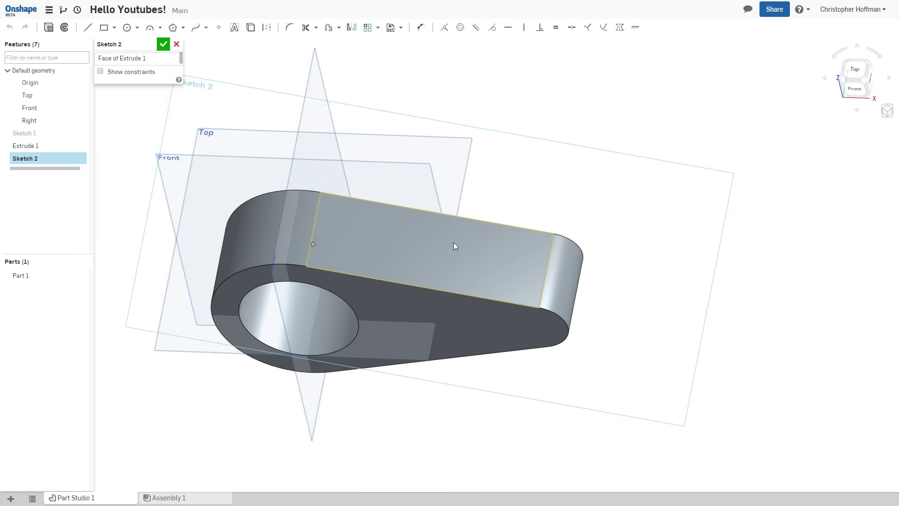
{"action": "right_click", "coordinate": [444, 253]}
{"action": "left_click", "coordinate": [493, 400]}
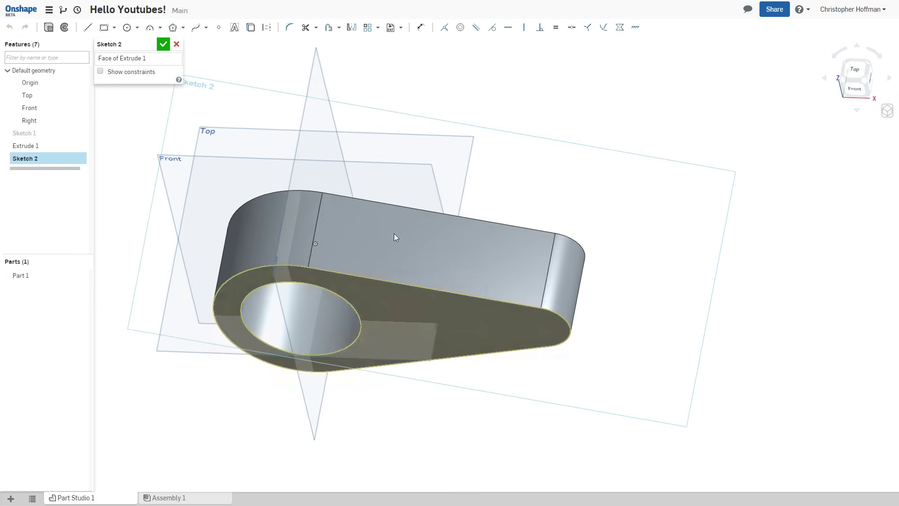
- Draw a circle on the top face within the straight section
{"action": "left_click", "coordinate": [127, 27]}
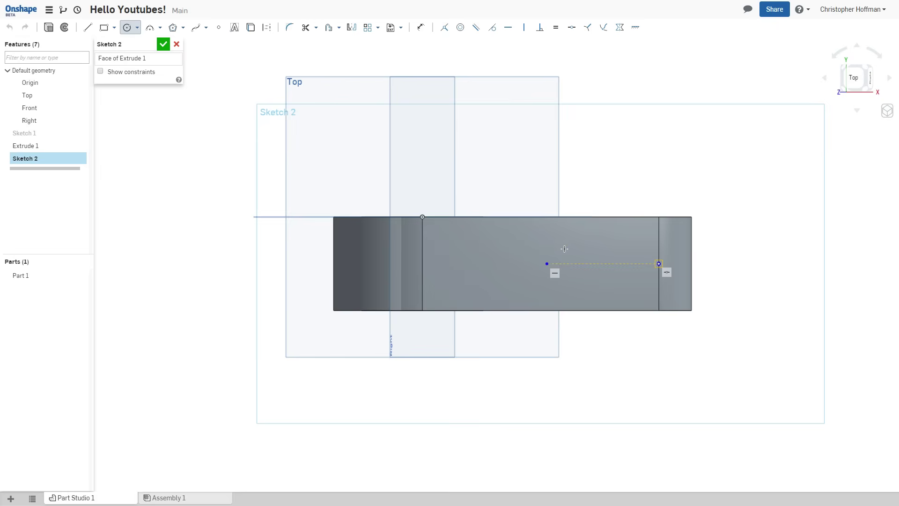
{"action": "left_click", "coordinate": [547, 264]}
{"action": "left_click", "coordinate": [576, 253]}
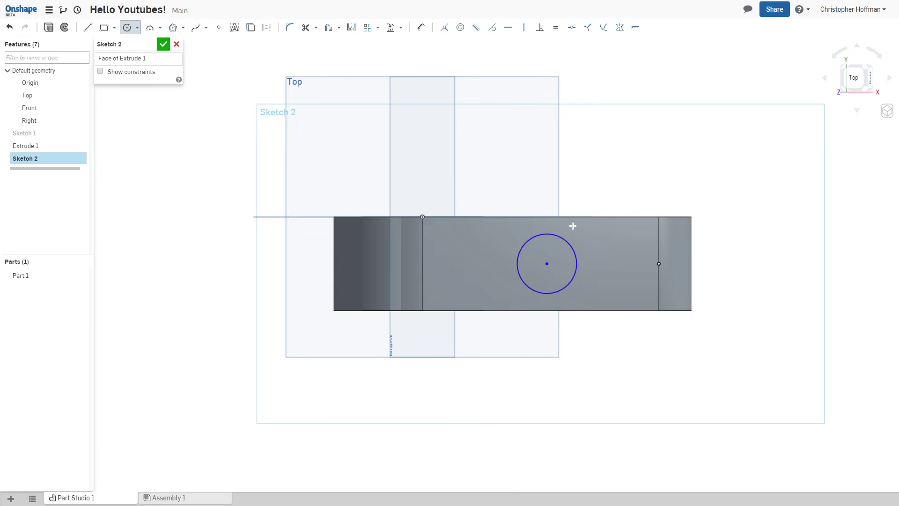
- Extrude Sketch 2's circle about 51 mm upward, added to Part 1 as a peg
{"action": "left_click", "coordinate": [49, 27]}
{"action": "right_click_drag", "start_coordinate": [416, 187], "coordinate": [475, 139]}
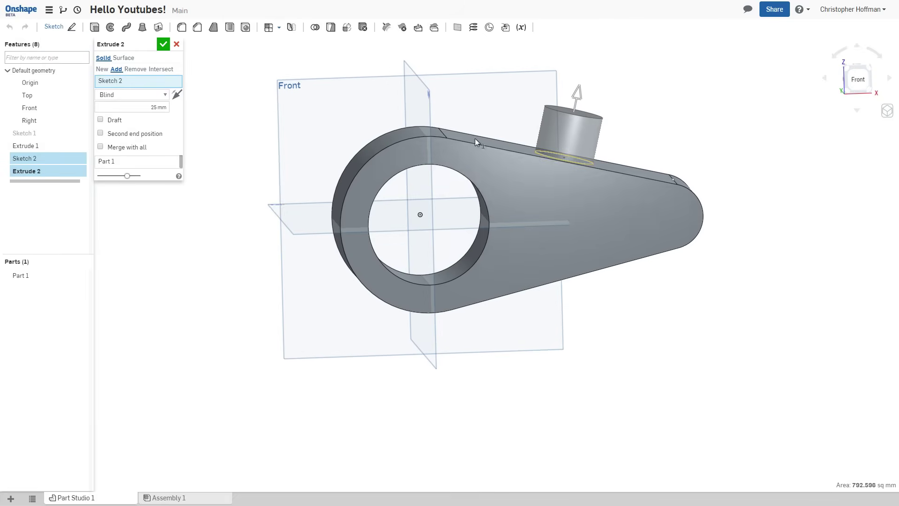
{"action": "middle_click_drag", "start_coordinate": [475, 138], "coordinate": [412, 261]}
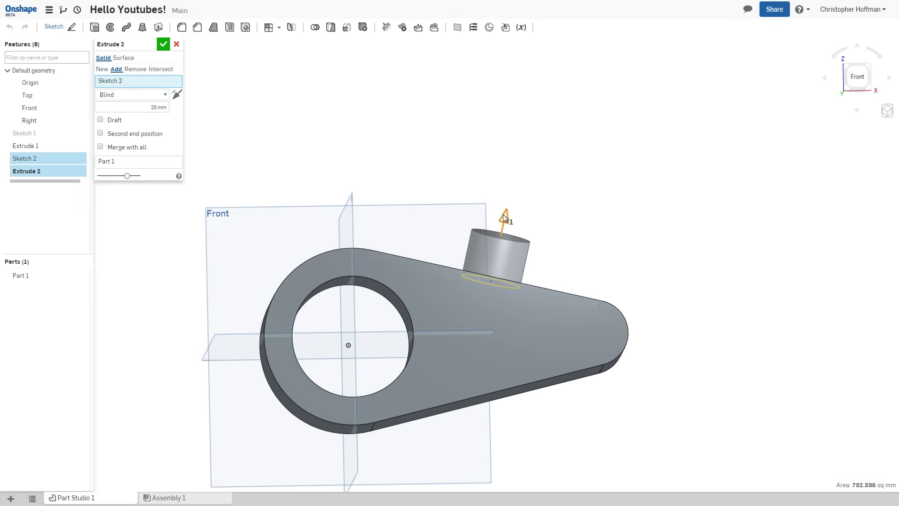
{"action": "left_click_drag", "start_coordinate": [504, 217], "coordinate": [515, 176]}
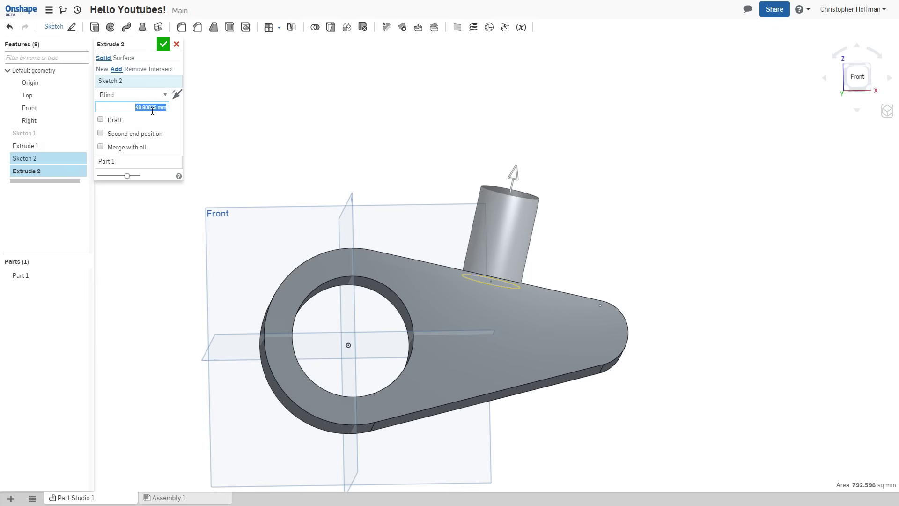
{"action": "left_click", "coordinate": [163, 44]}
{"action": "right_click_drag", "start_coordinate": [163, 44], "coordinate": [248, 105]}
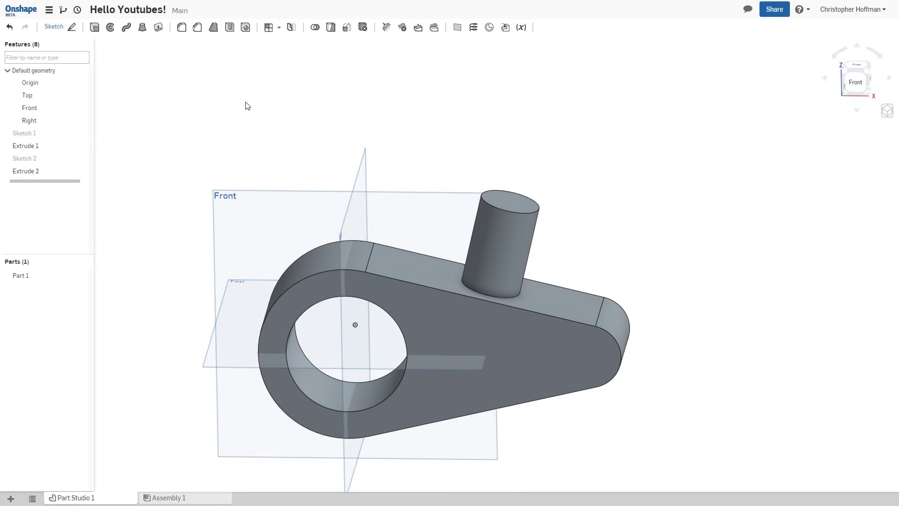
- Apply a 5 mm fillet to the peg's top edge and its base edge
{"action": "left_click", "coordinate": [182, 28]}
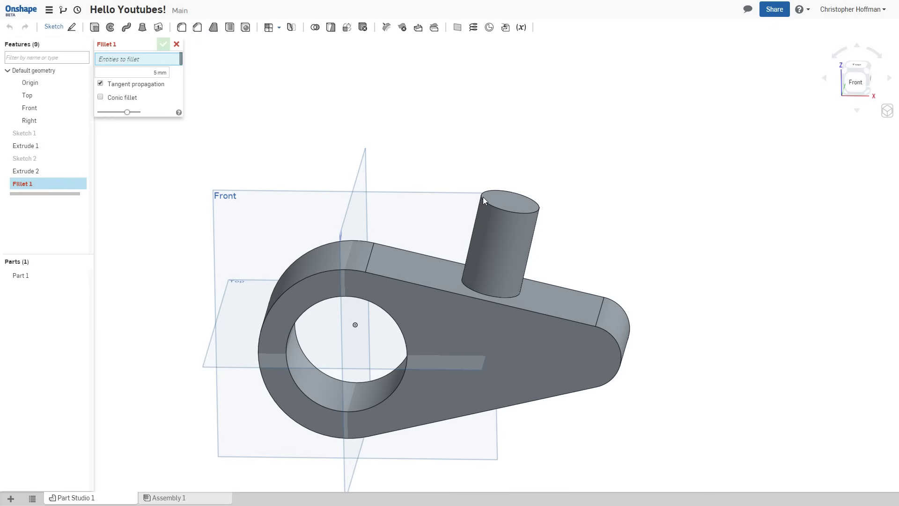
{"action": "left_click", "coordinate": [499, 209]}
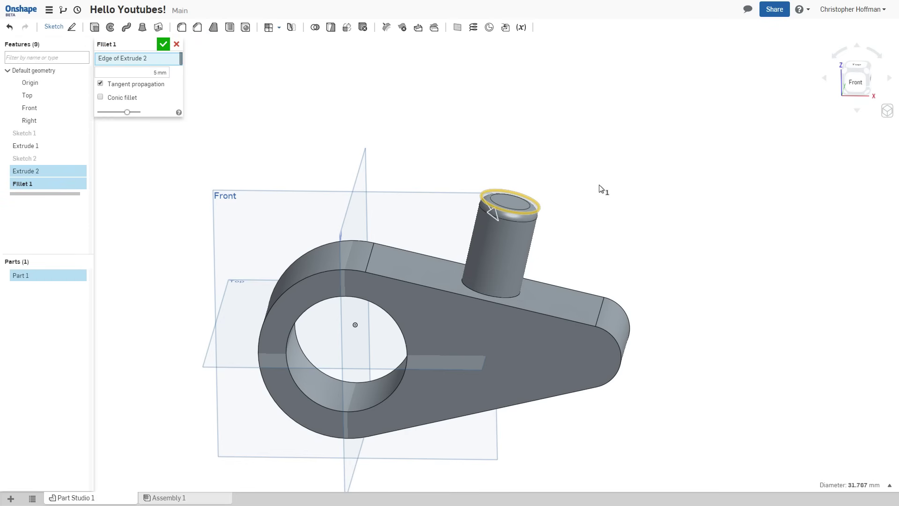
{"action": "right_click_drag", "start_coordinate": [598, 191], "coordinate": [557, 269]}
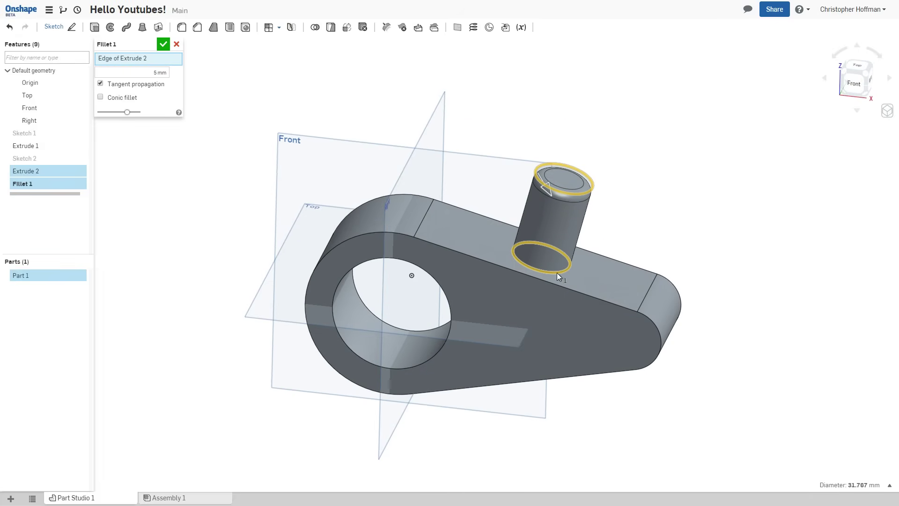
{"action": "left_click", "coordinate": [558, 272]}
{"action": "right_click_drag", "start_coordinate": [662, 217], "coordinate": [594, 218]}
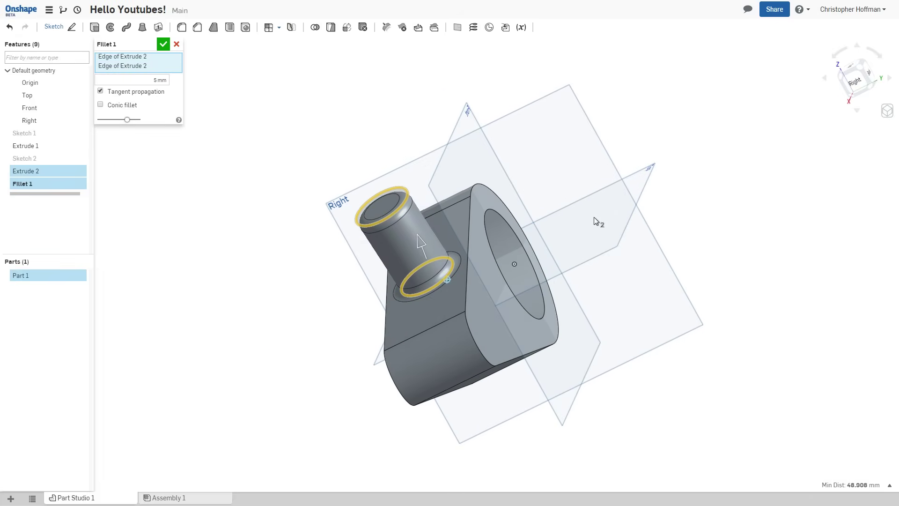
{"action": "right_click_drag", "start_coordinate": [408, 207], "coordinate": [445, 178]}
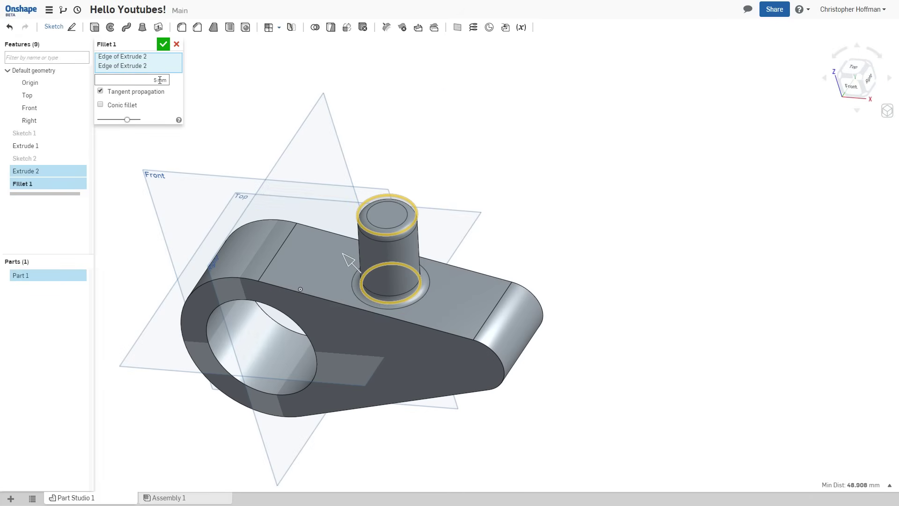
{"action": "left_click", "coordinate": [164, 44]}
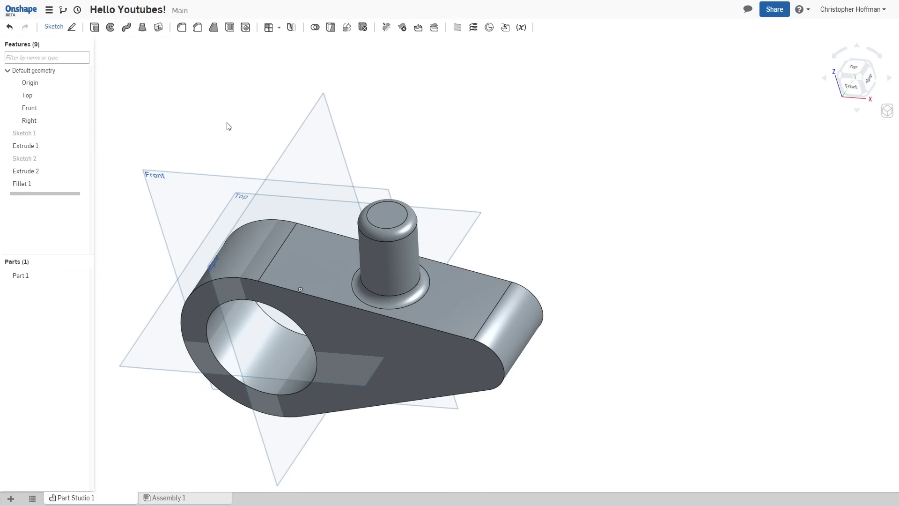
{"action": "right_click_drag", "start_coordinate": [227, 124], "coordinate": [262, 54]}
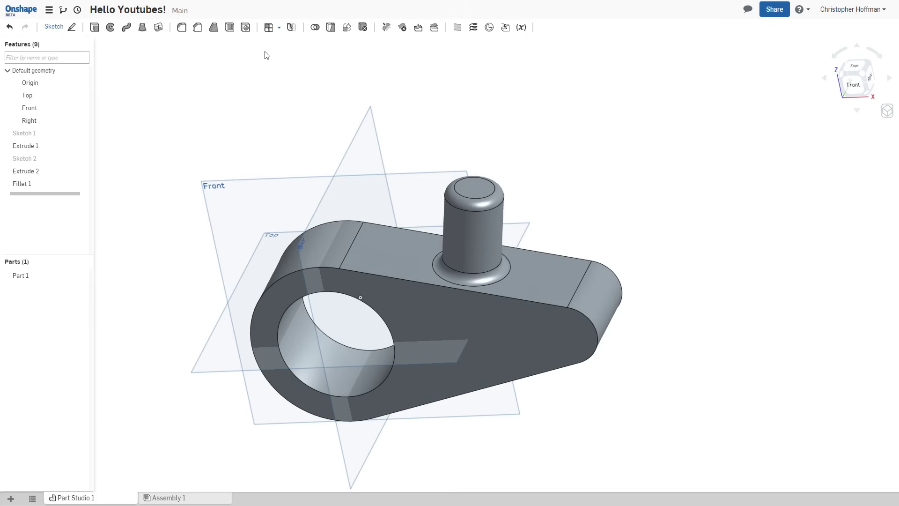
{"action": "left_click", "coordinate": [246, 27]}
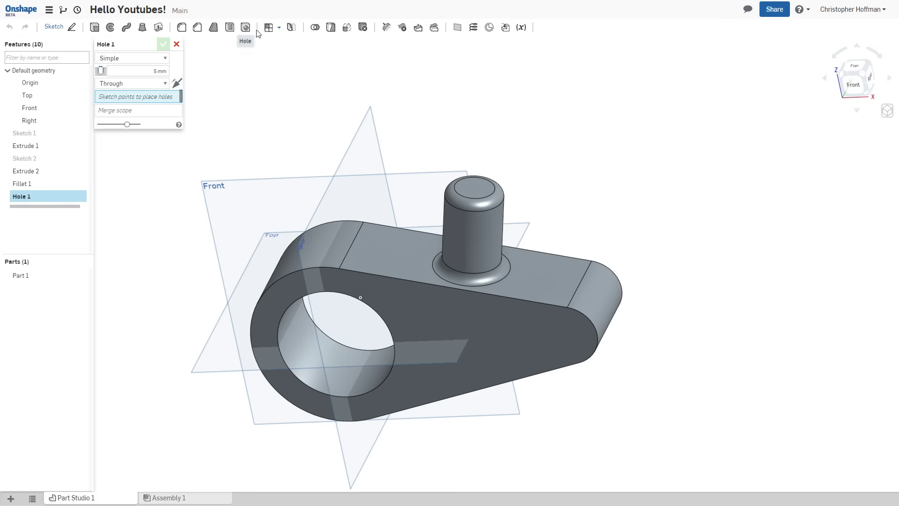
{"action": "left_click", "coordinate": [148, 58]}
{"action": "left_click", "coordinate": [115, 69]}
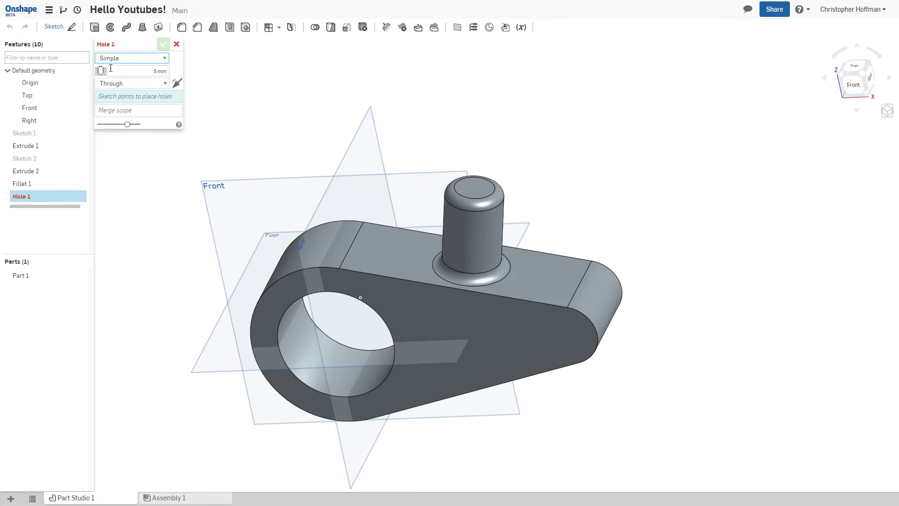
{"action": "left_click", "coordinate": [114, 58]}
{"action": "left_click", "coordinate": [105, 73]}
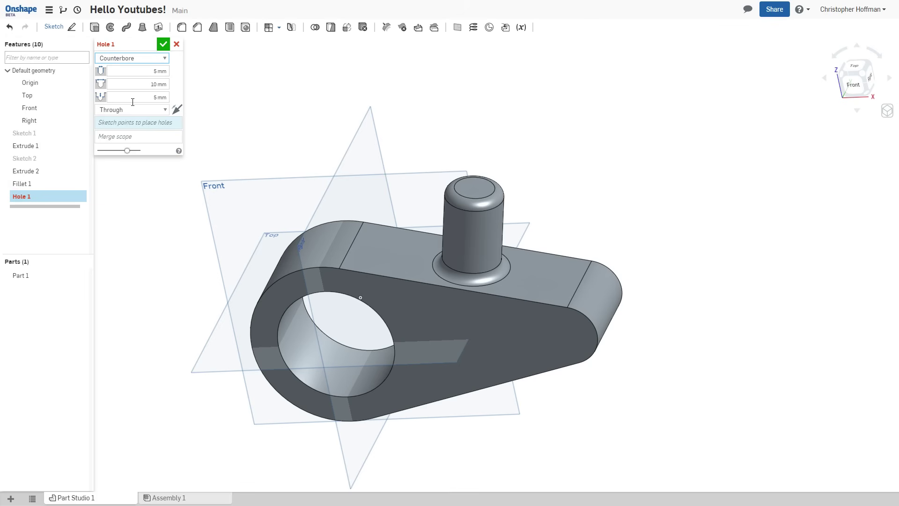
{"action": "left_click", "coordinate": [131, 59]}
{"action": "left_click", "coordinate": [149, 84]}
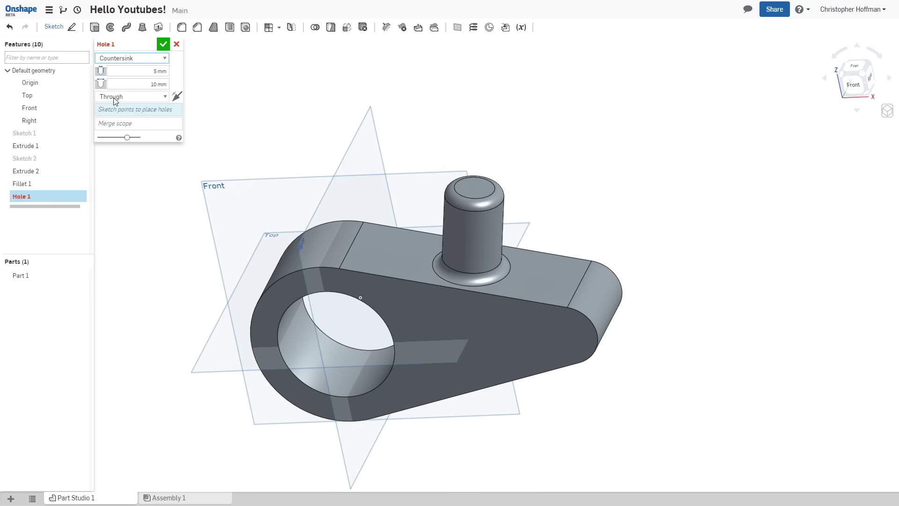
{"action": "left_click", "coordinate": [177, 45]}
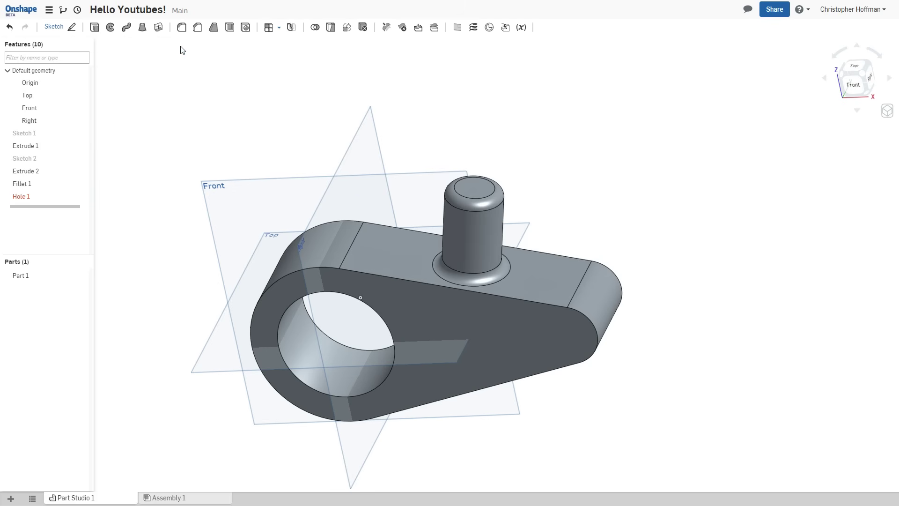
{"action": "right_click_drag", "start_coordinate": [366, 195], "coordinate": [376, 274]}
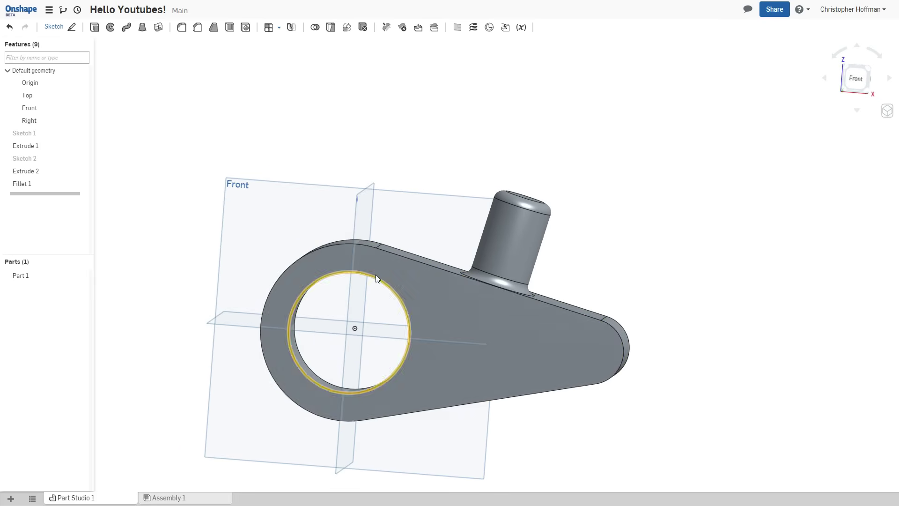
- Sketch a small circle on the flat top face near the narrow end and place its diameter dimension
{"action": "left_click", "coordinate": [566, 326]}
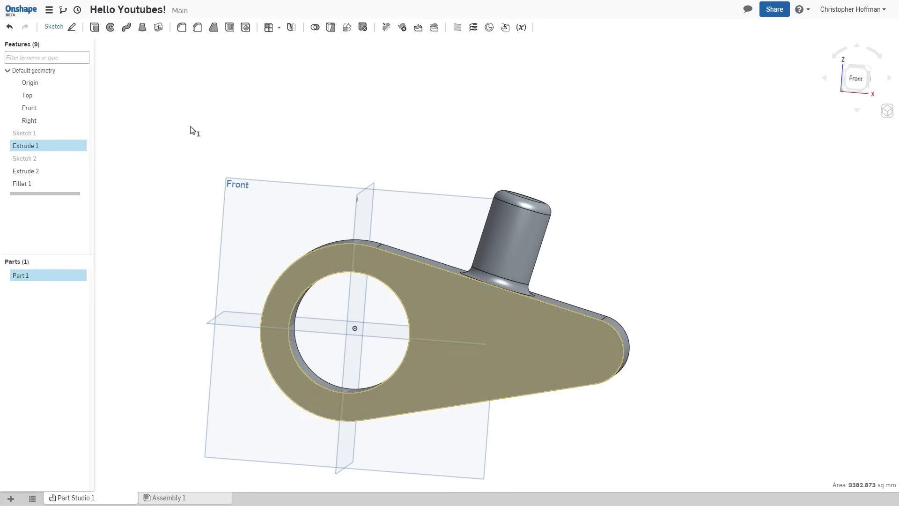
{"action": "left_click", "coordinate": [72, 28]}
{"action": "left_click", "coordinate": [127, 28]}
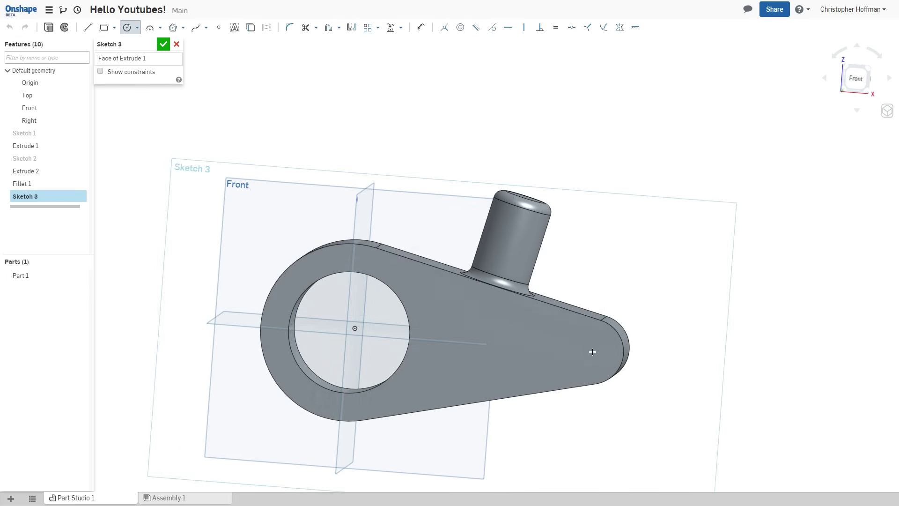
{"action": "left_click_drag", "start_coordinate": [590, 352], "coordinate": [601, 345]}
{"action": "key", "text": "u"}
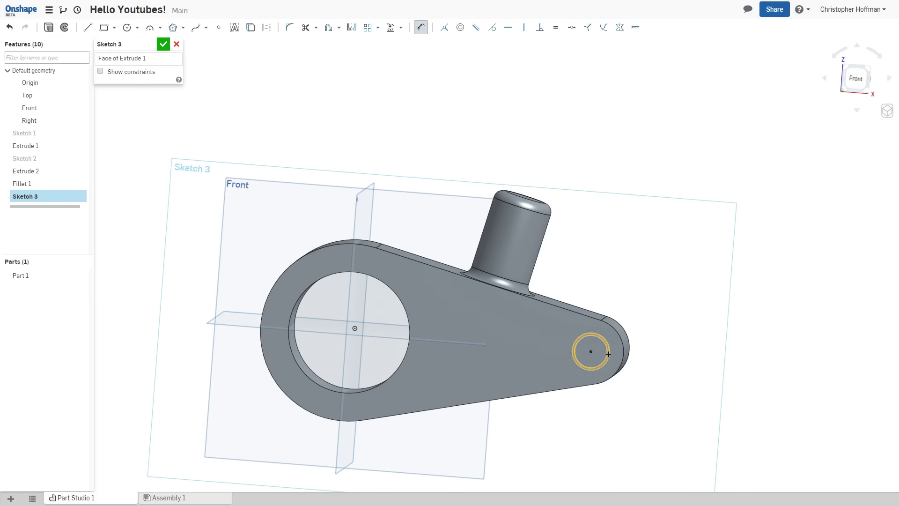
{"action": "left_click", "coordinate": [607, 348]}
{"action": "left_click", "coordinate": [694, 348]}
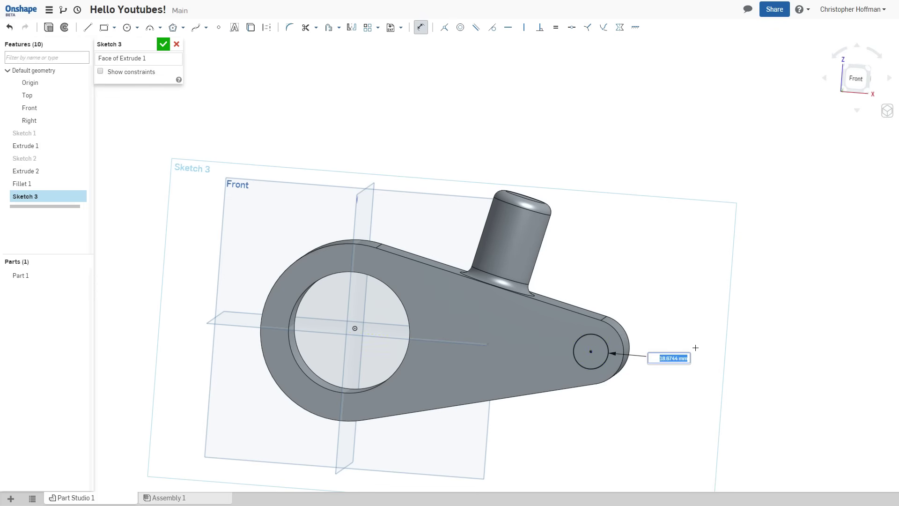
- Set the circle to 15 mm diameter, finish the sketch, and start a Remove extrude on Sketch 3
{"action": "key", "text": "Return"}
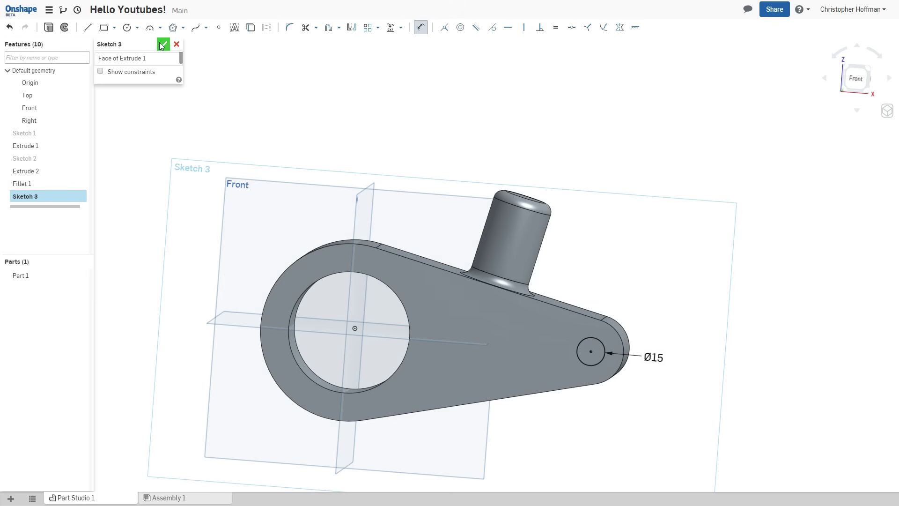
{"action": "left_click", "coordinate": [163, 44]}
{"action": "left_click", "coordinate": [94, 28]}
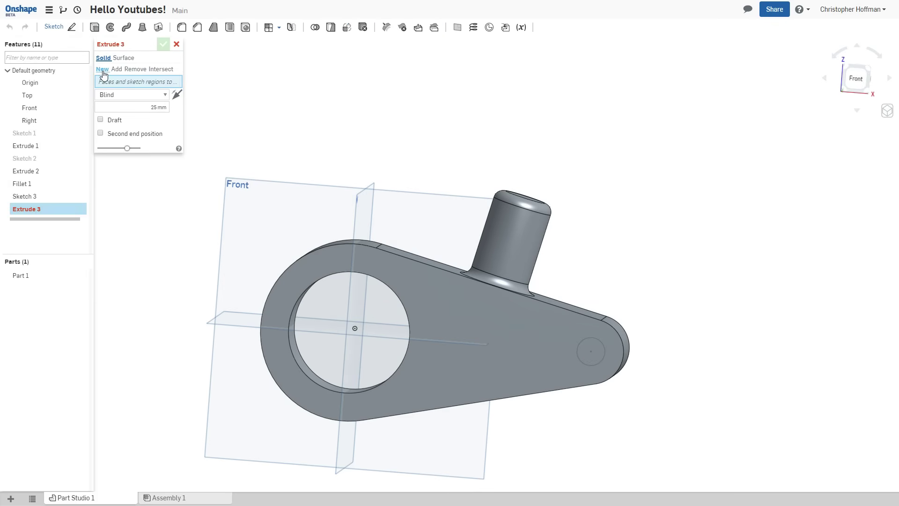
{"action": "left_click", "coordinate": [134, 70]}
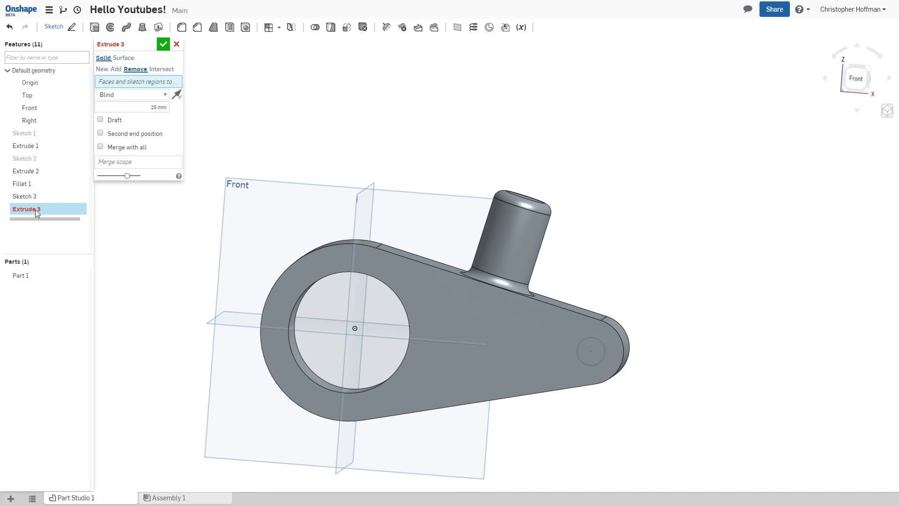
{"action": "left_click", "coordinate": [41, 195]}
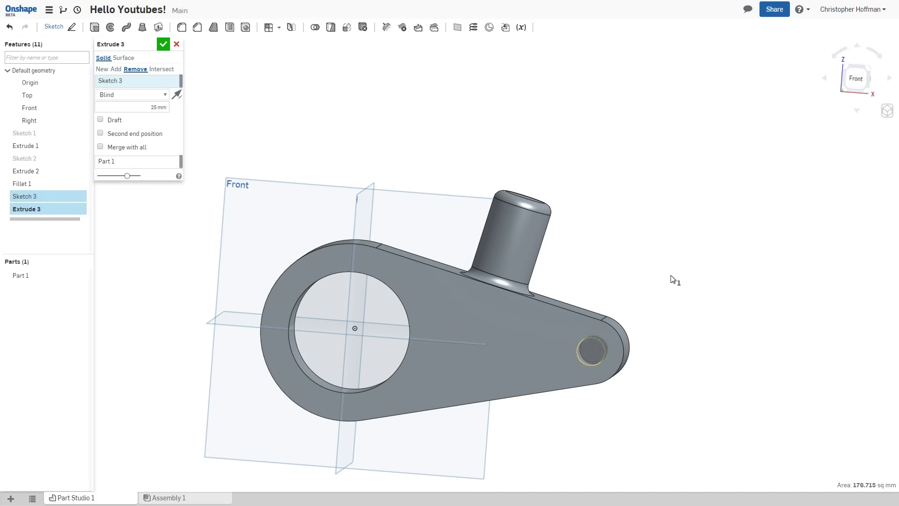
- Set the cut's end type to Through all and confirm the hole
{"action": "key", "text": "shift+7"}
{"action": "scroll", "coordinate": [534, 361], "scroll_direction": "up", "scroll_amount": 5}
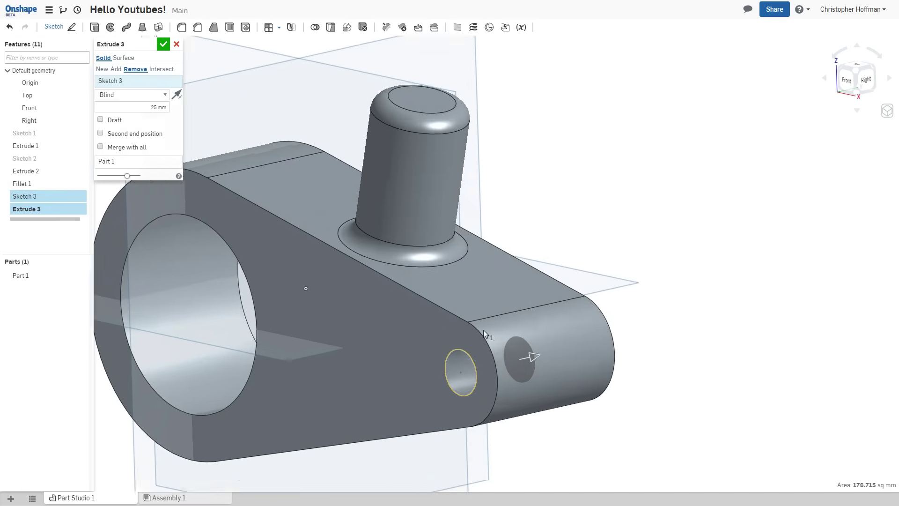
{"action": "key", "text": "shift+1"}
{"action": "key", "text": "shift+7"}
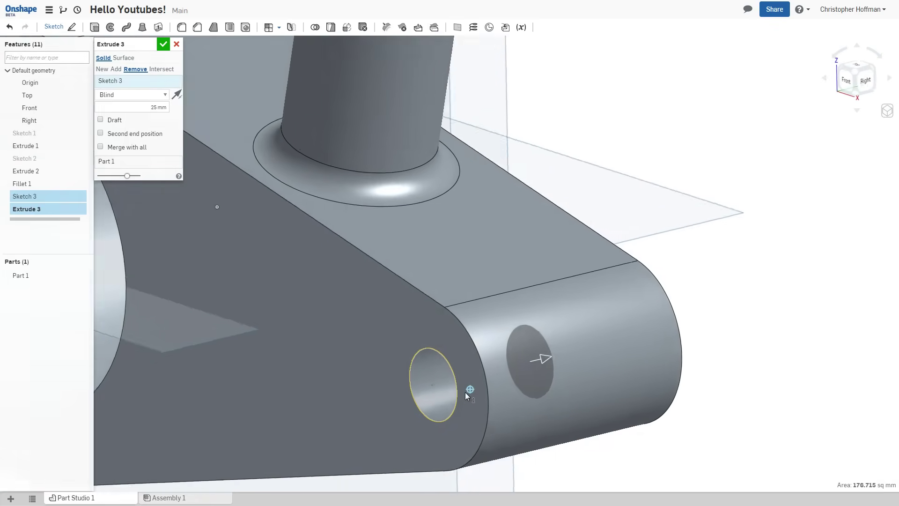
{"action": "left_click", "coordinate": [131, 95]}
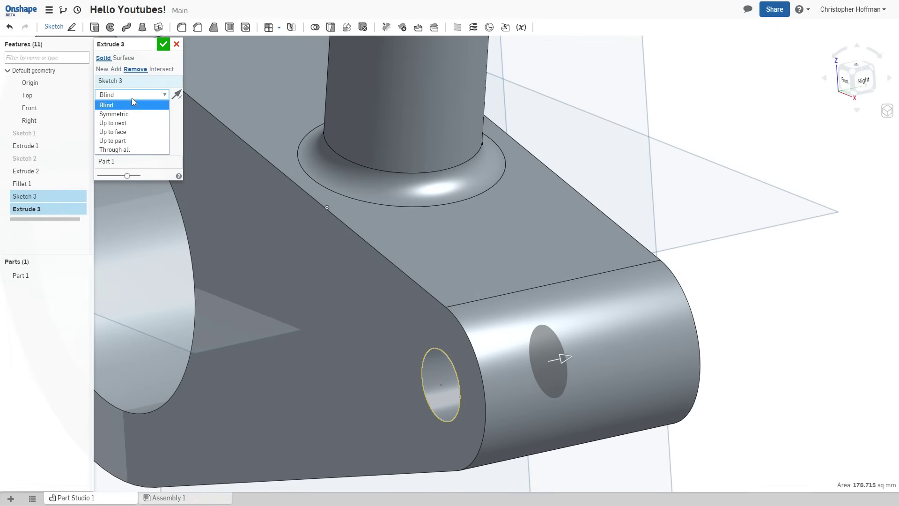
{"action": "left_click", "coordinate": [129, 149]}
{"action": "key", "text": "shift+1"}
{"action": "right_click_drag", "start_coordinate": [526, 299], "coordinate": [505, 304]}
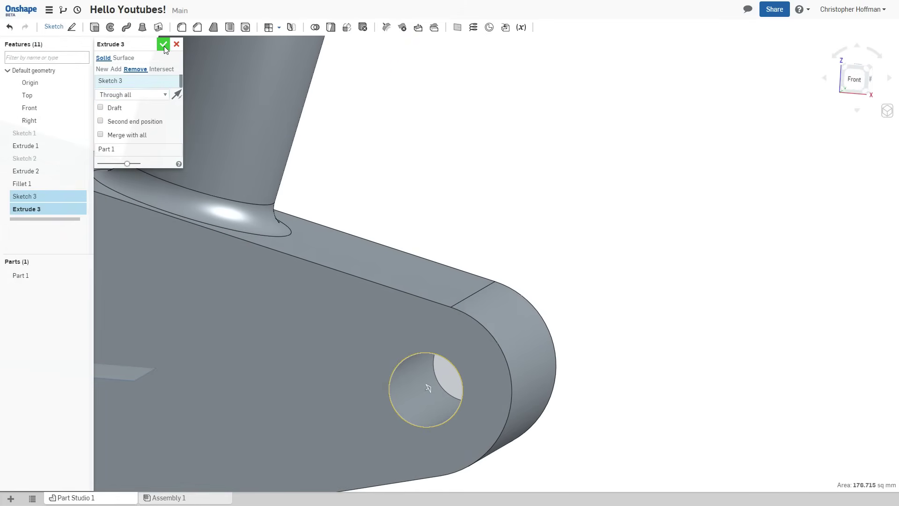
{"action": "left_click", "coordinate": [163, 45]}
{"action": "right_click_drag", "start_coordinate": [498, 209], "coordinate": [506, 268]}
{"action": "scroll", "coordinate": [477, 307], "scroll_direction": "down", "scroll_amount": 5}
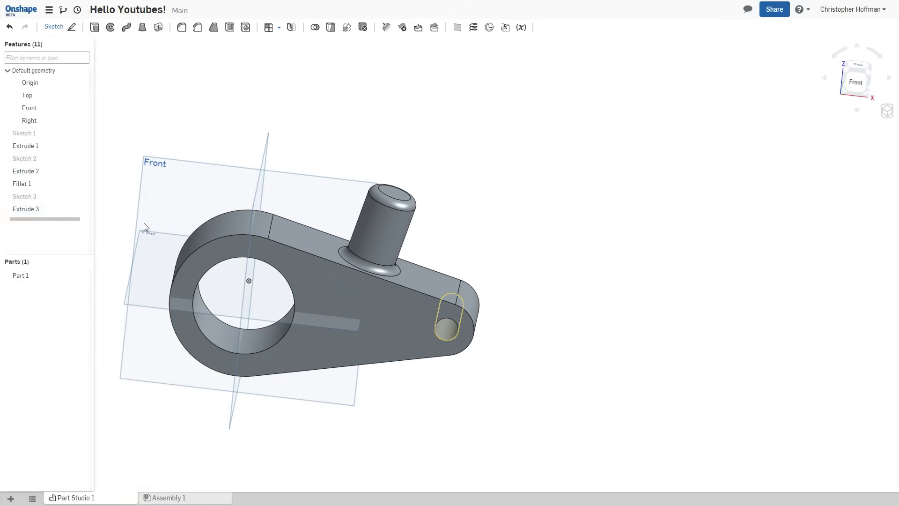
- Edit Sketch 1, changing the Ø65 diameter dimension to 125 mm
{"action": "middle_click_drag", "start_coordinate": [597, 237], "coordinate": [726, 224]}
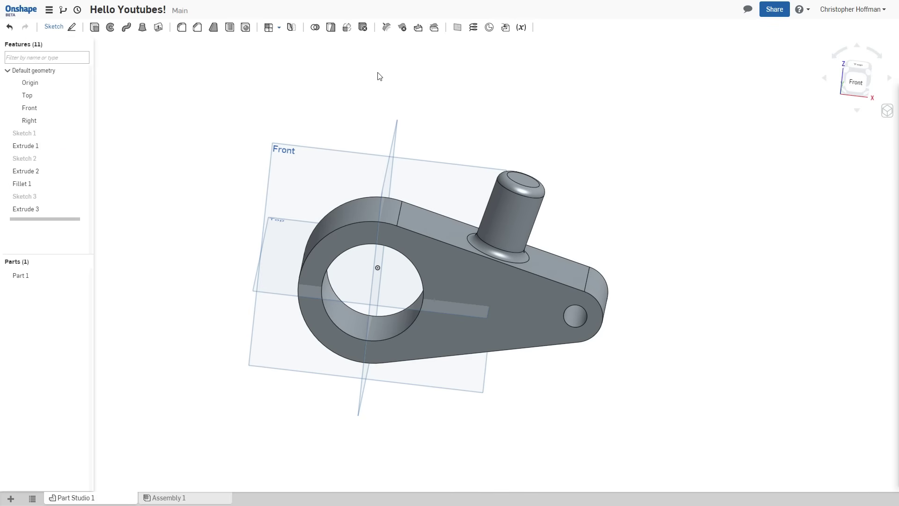
{"action": "double_click", "coordinate": [37, 134]}
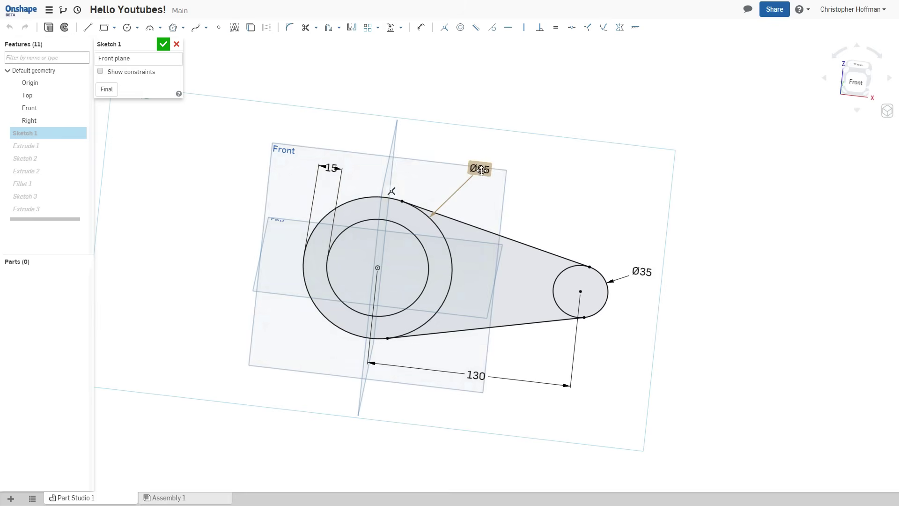
{"action": "double_click", "coordinate": [481, 169]}
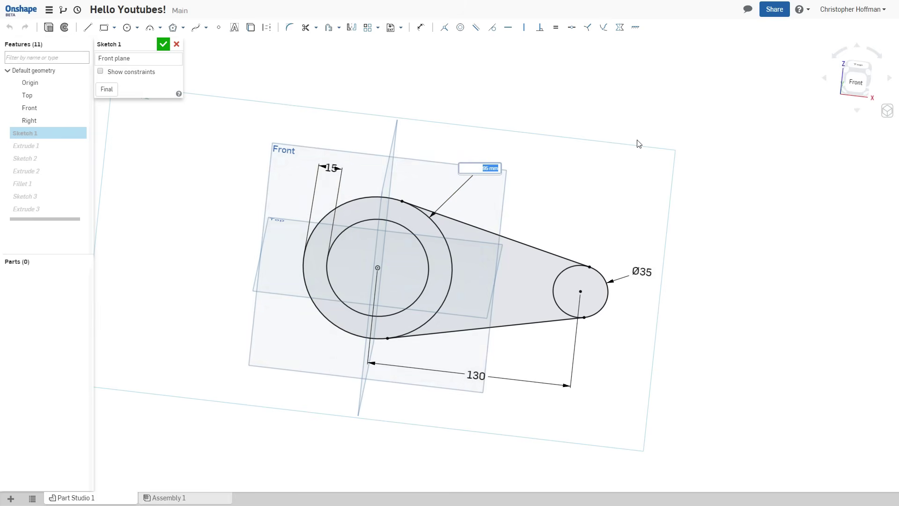
{"action": "key", "text": "Return"}
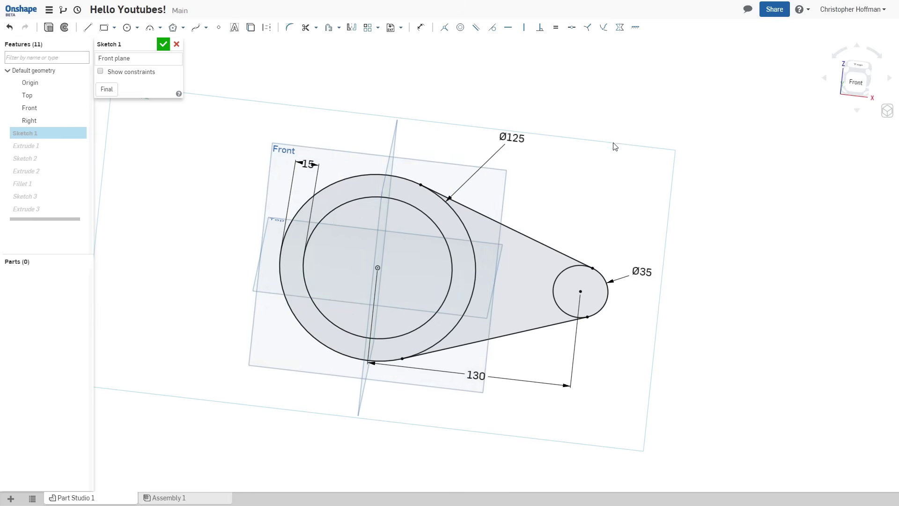
{"action": "left_click", "coordinate": [164, 46]}
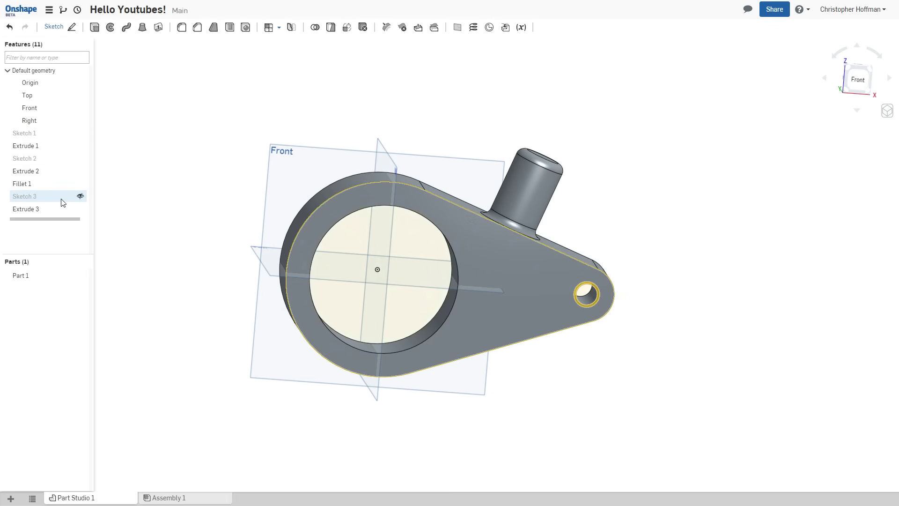
- Move the rollback bar forward past Fillet 1, Sketch 3 and Extrude 3 to restore every feature
{"action": "left_click_drag", "start_coordinate": [68, 220], "coordinate": [63, 180]}
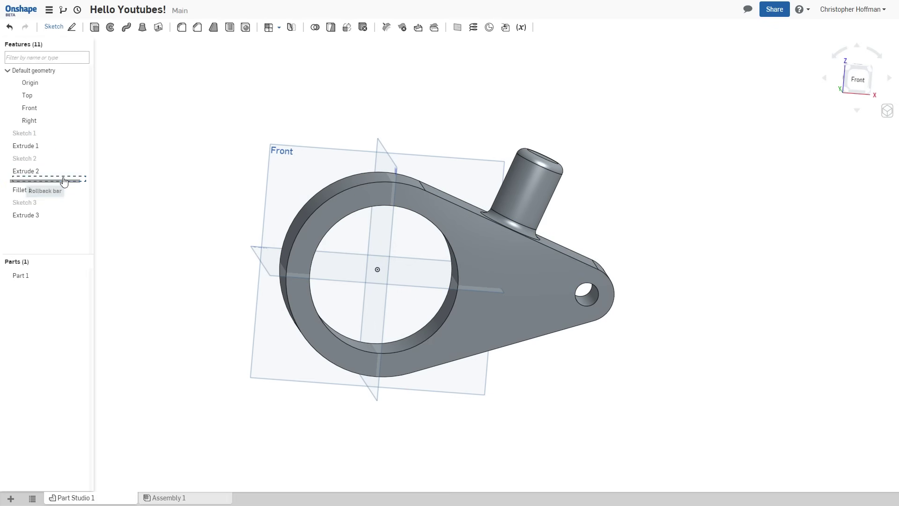
{"action": "mouse_move", "coordinate": [207, 184]}
{"action": "right_mouse_down"}
{"action": "mouse_move", "coordinate": [195, 196]}
{"action": "mouse_move", "coordinate": [329, 196]}
{"action": "right_mouse_up"}
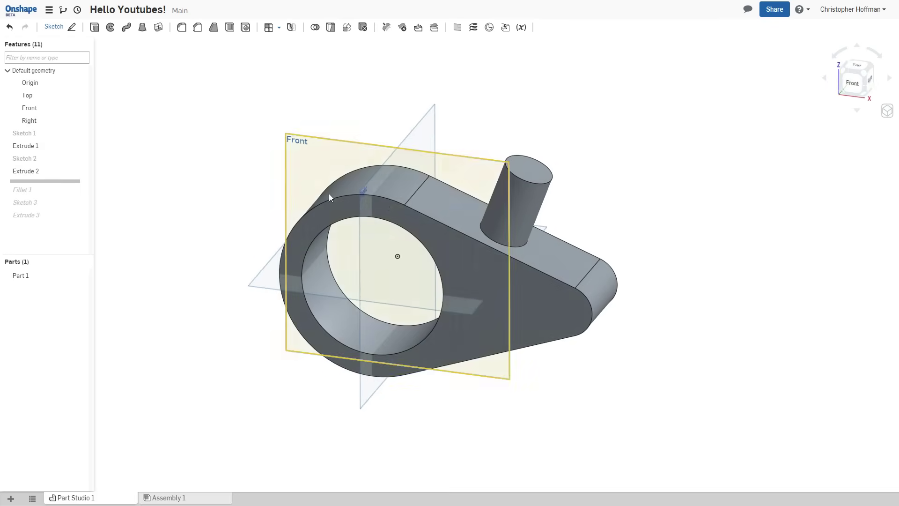
{"action": "left_click_drag", "start_coordinate": [49, 181], "coordinate": [49, 199]}
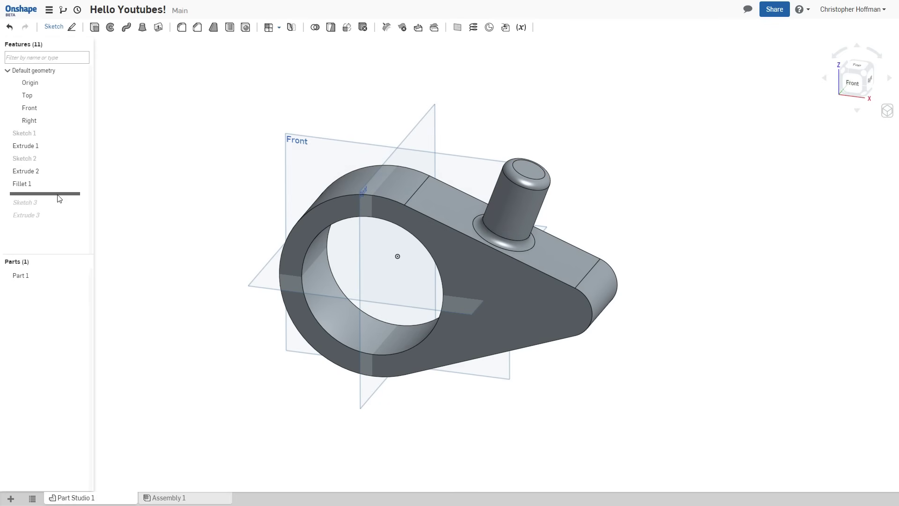
{"action": "left_click_drag", "start_coordinate": [60, 198], "coordinate": [50, 219]}
{"action": "right_click_drag", "start_coordinate": [632, 197], "coordinate": [725, 167]}
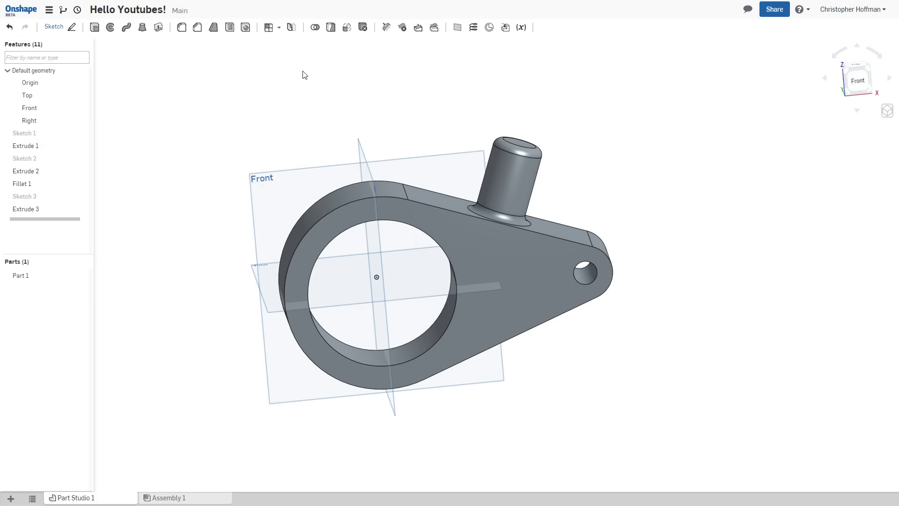
- Shell the part with its top face removed, adjust the wall thickness, and confirm Shell 1
{"action": "left_click", "coordinate": [229, 29]}
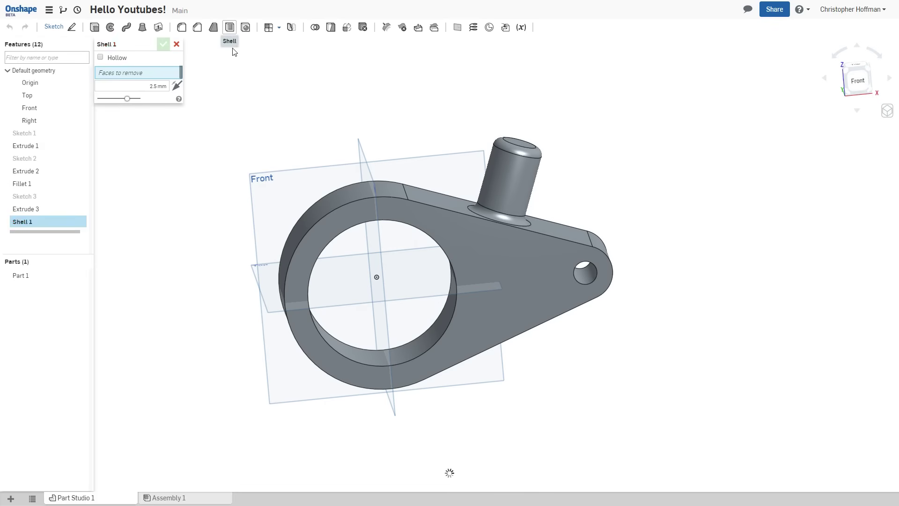
{"action": "left_click", "coordinate": [499, 246]}
{"action": "right_click_drag", "start_coordinate": [641, 196], "coordinate": [654, 258]}
{"action": "scroll", "coordinate": [519, 245], "scroll_direction": "up", "scroll_amount": 4}
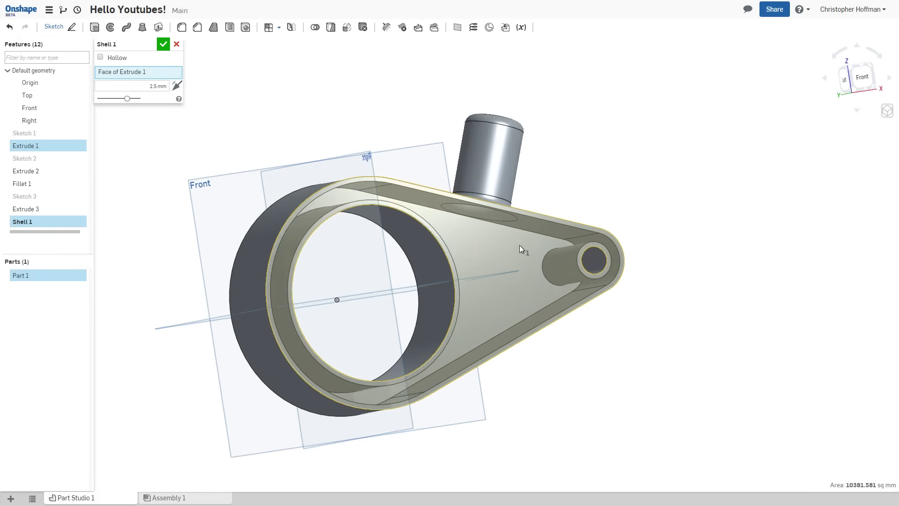
{"action": "right_click", "coordinate": [516, 260]}
{"action": "left_click", "coordinate": [152, 90]}
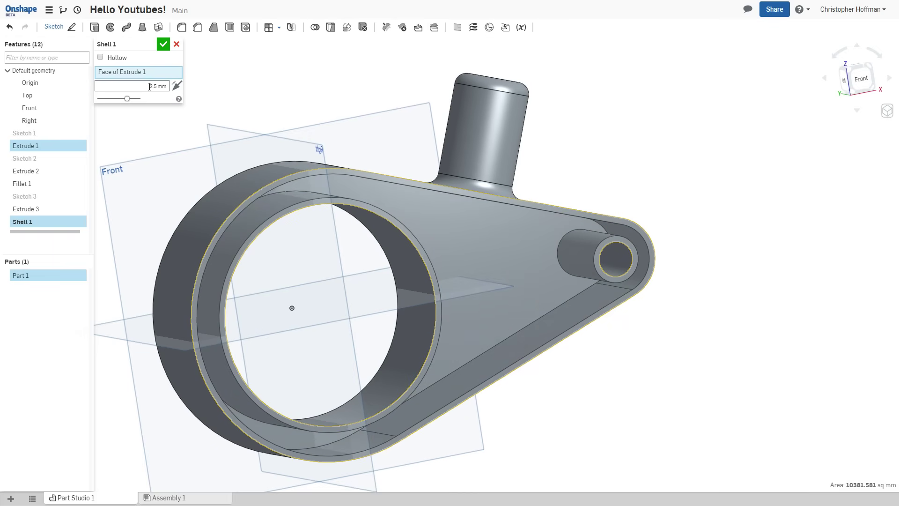
{"action": "left_click", "coordinate": [154, 86]}
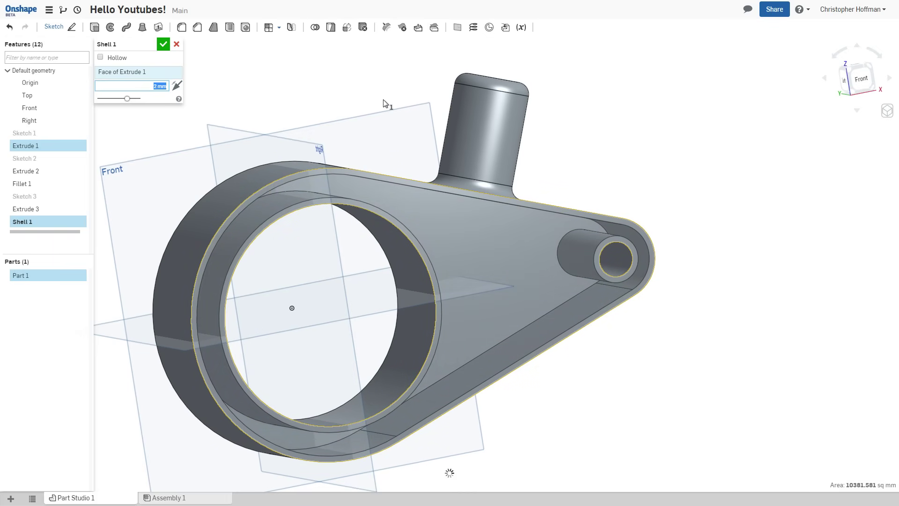
{"action": "mouse_move", "coordinate": [662, 255]}
{"action": "right_mouse_down"}
{"action": "mouse_move", "coordinate": [688, 240]}
{"action": "mouse_move", "coordinate": [674, 239]}
{"action": "mouse_move", "coordinate": [700, 246]}
{"action": "mouse_move", "coordinate": [678, 223]}
{"action": "mouse_move", "coordinate": [678, 196]}
{"action": "mouse_move", "coordinate": [693, 248]}
{"action": "right_mouse_up"}
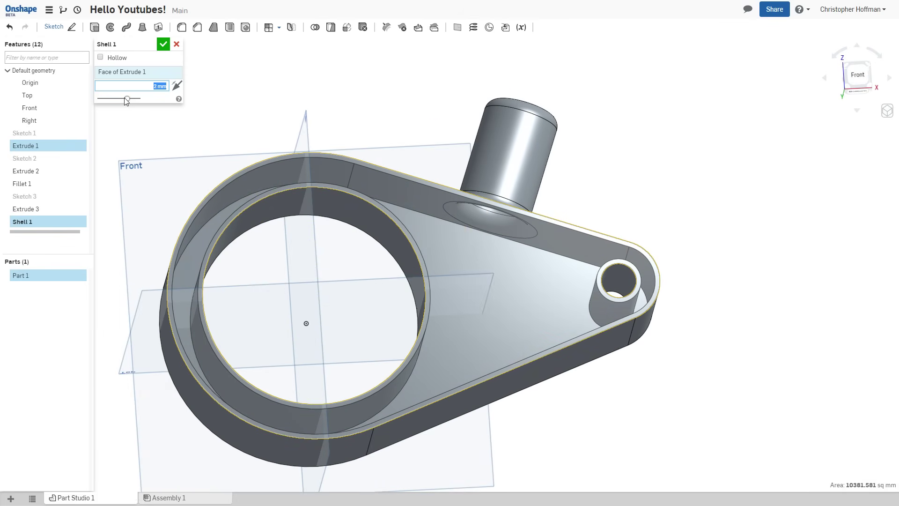
{"action": "mouse_move", "coordinate": [127, 99]}
{"action": "left_mouse_down"}
{"action": "mouse_move", "coordinate": [92, 97]}
{"action": "mouse_move", "coordinate": [154, 99]}
{"action": "mouse_move", "coordinate": [111, 100]}
{"action": "mouse_move", "coordinate": [136, 103]}
{"action": "left_mouse_up"}
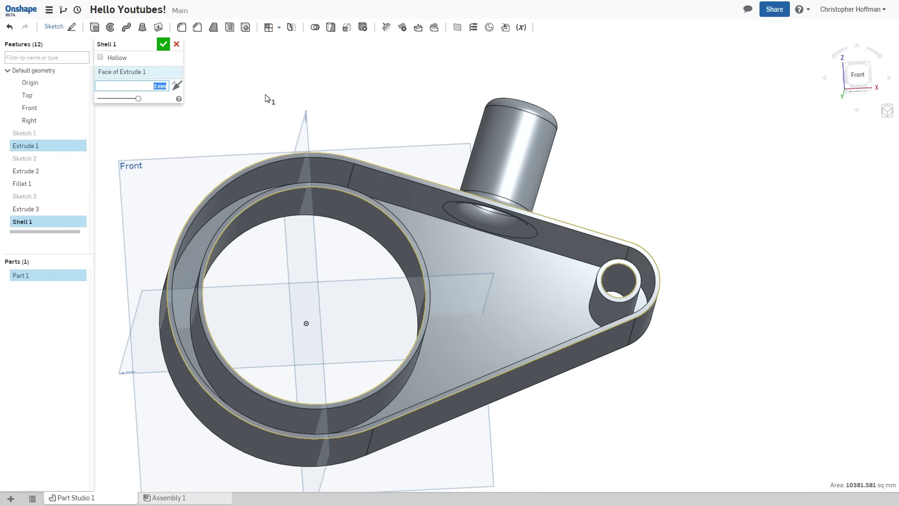
{"action": "right_click_drag", "start_coordinate": [295, 85], "coordinate": [190, 74]}
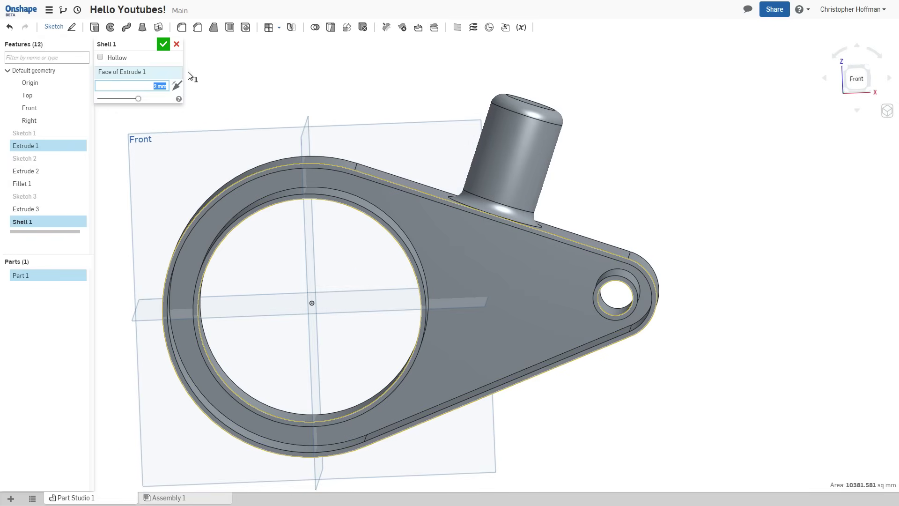
{"action": "left_click", "coordinate": [163, 45]}
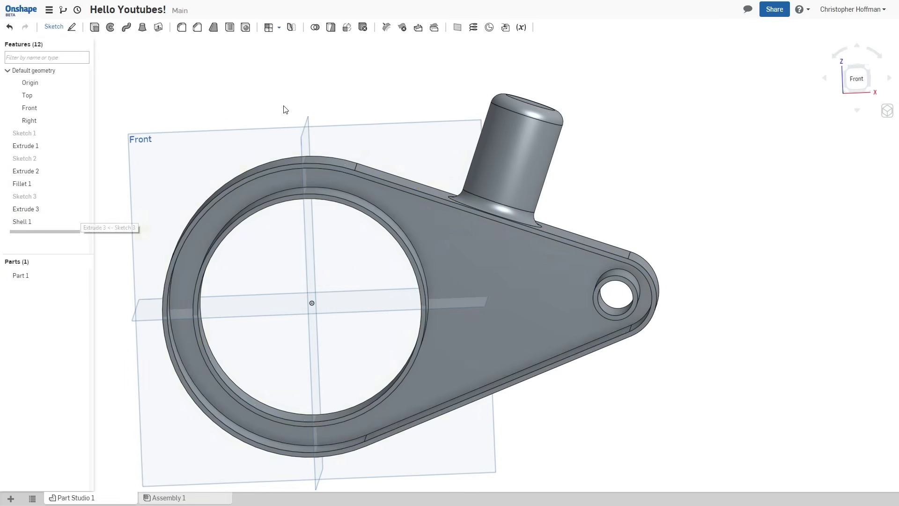
{"action": "key", "text": "shift+7"}
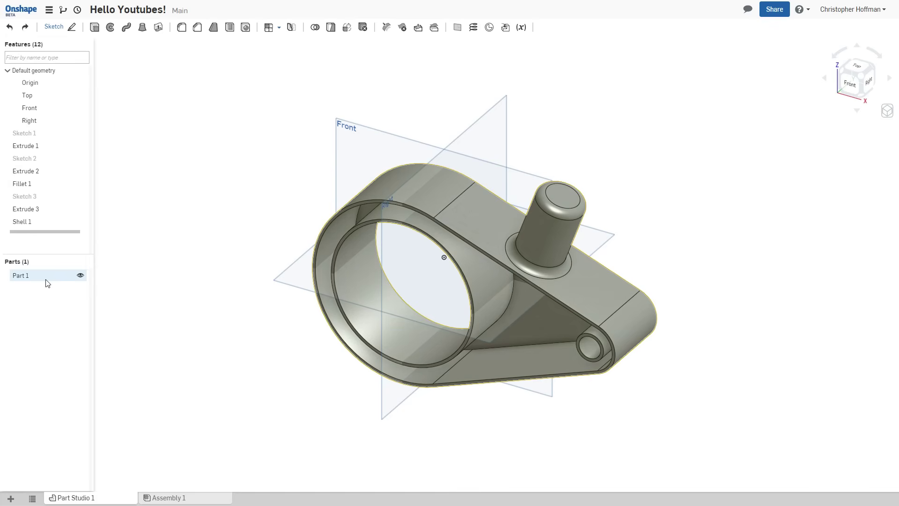
- Switch Extrude 2 from Add to New so the peg becomes Part 2, then select Part 2
{"action": "left_click", "coordinate": [516, 256]}
{"action": "left_click", "coordinate": [423, 254]}
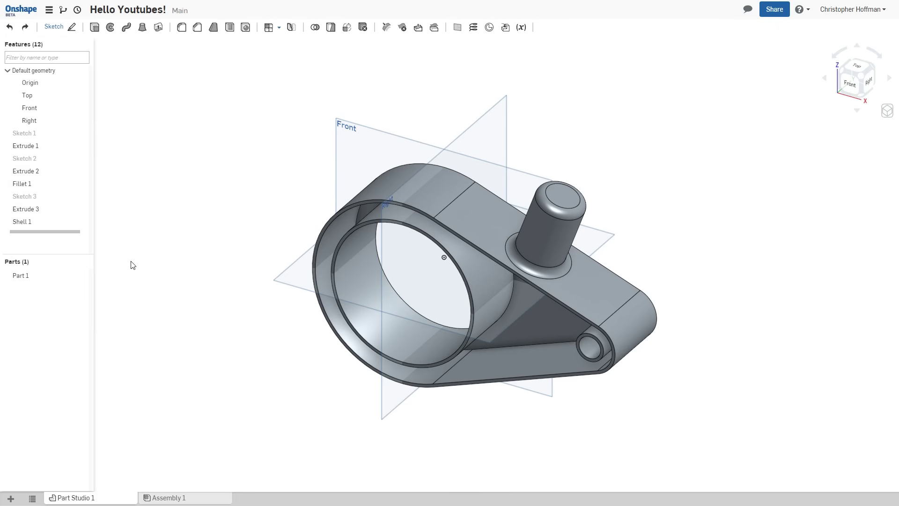
{"action": "double_click", "coordinate": [39, 172]}
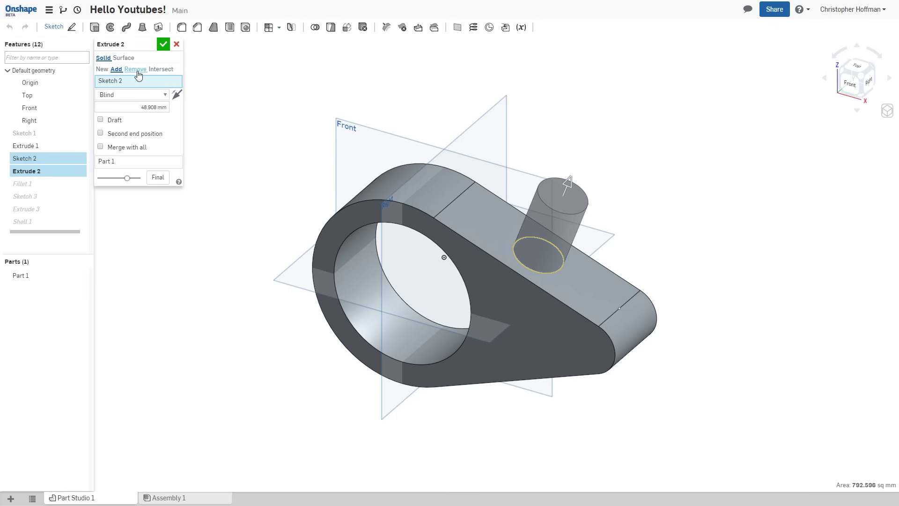
{"action": "left_click", "coordinate": [102, 70]}
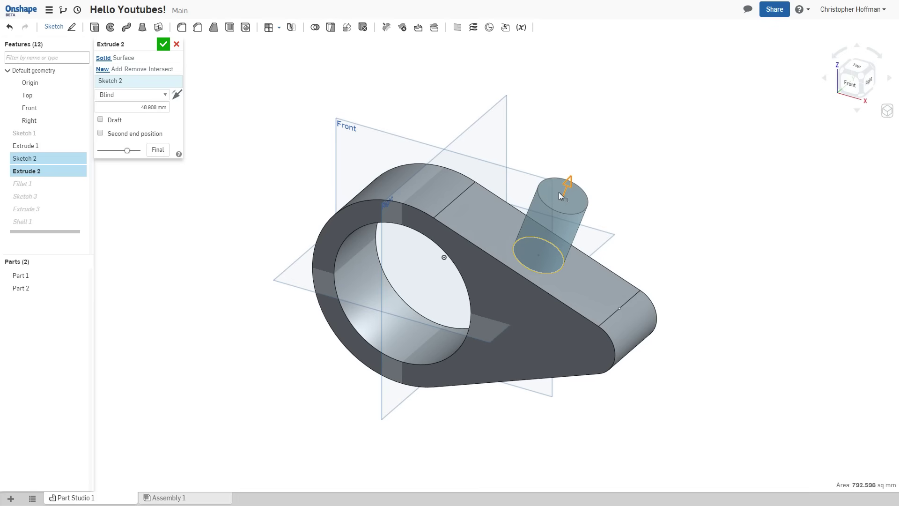
{"action": "left_click", "coordinate": [167, 47]}
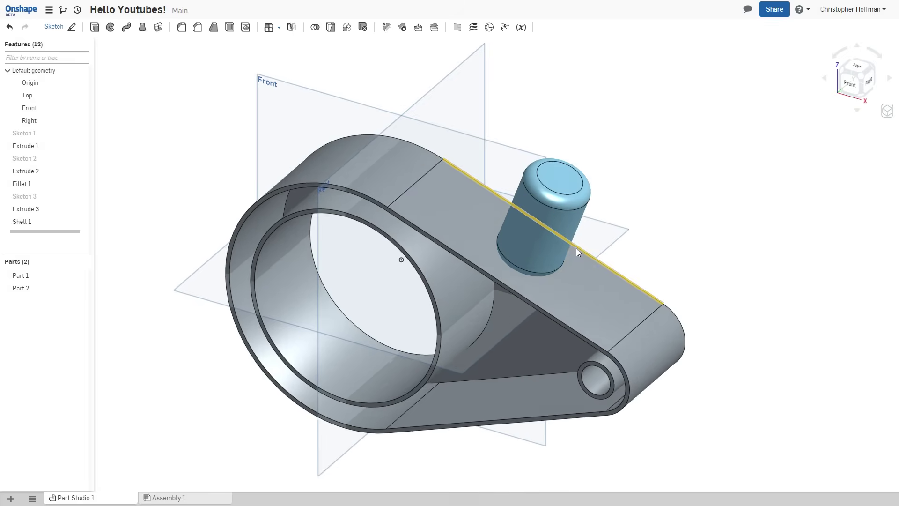
{"action": "right_click_drag", "start_coordinate": [578, 253], "coordinate": [648, 224]}
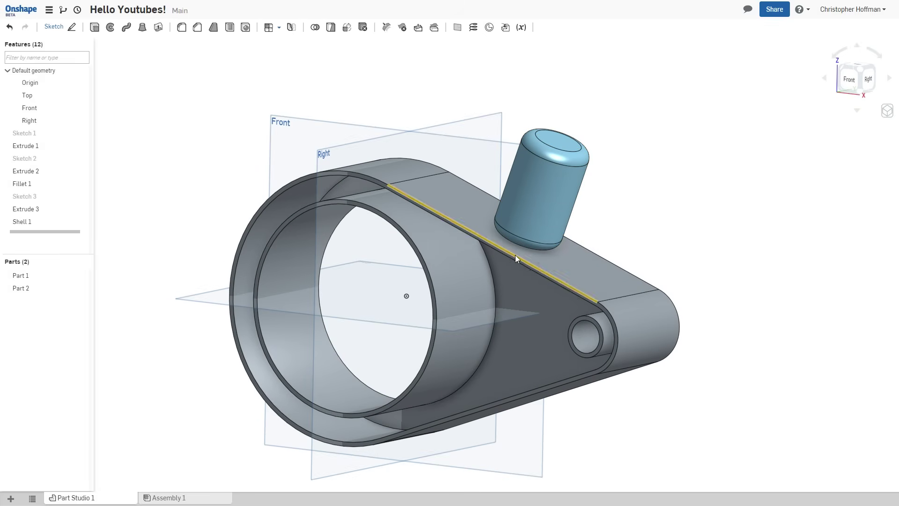
{"action": "right_click_drag", "start_coordinate": [688, 237], "coordinate": [743, 235]}
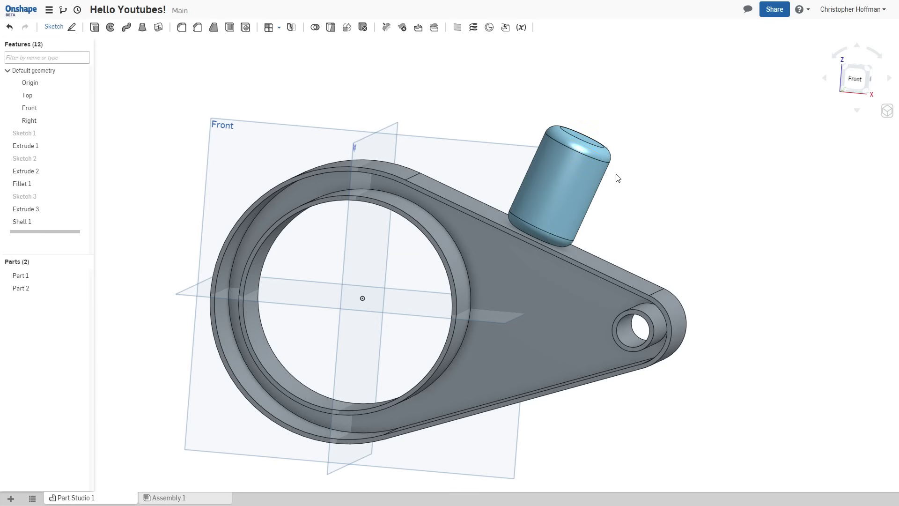
{"action": "left_click", "coordinate": [33, 288]}
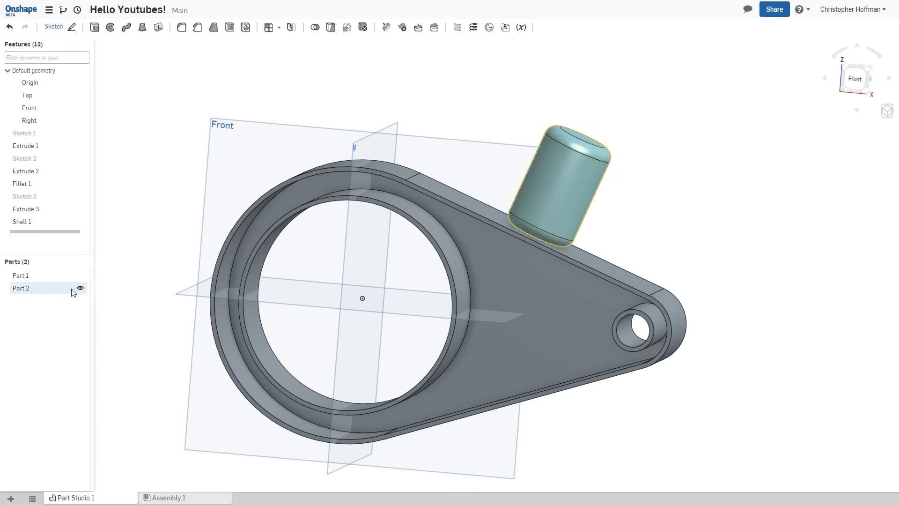
- Mirror Part 2 across the Top plane to create the opposite peg
{"action": "left_click", "coordinate": [291, 29]}
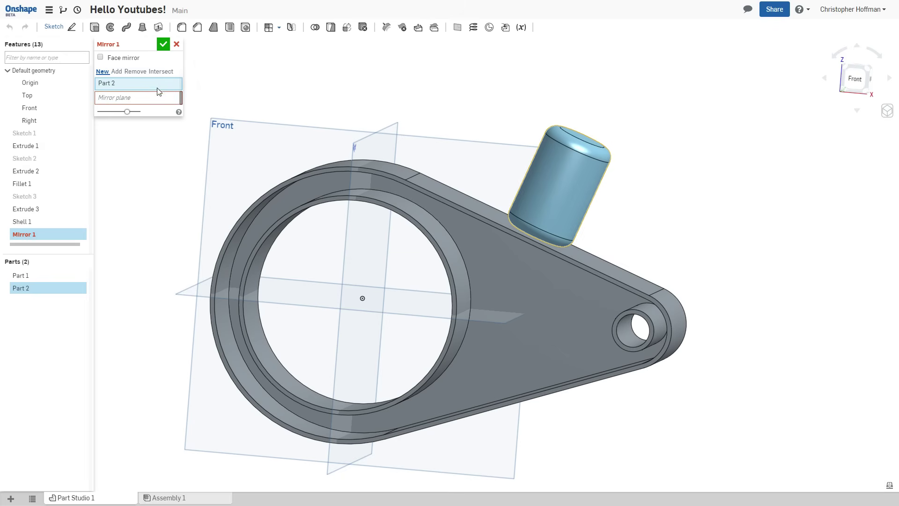
{"action": "left_click", "coordinate": [153, 100]}
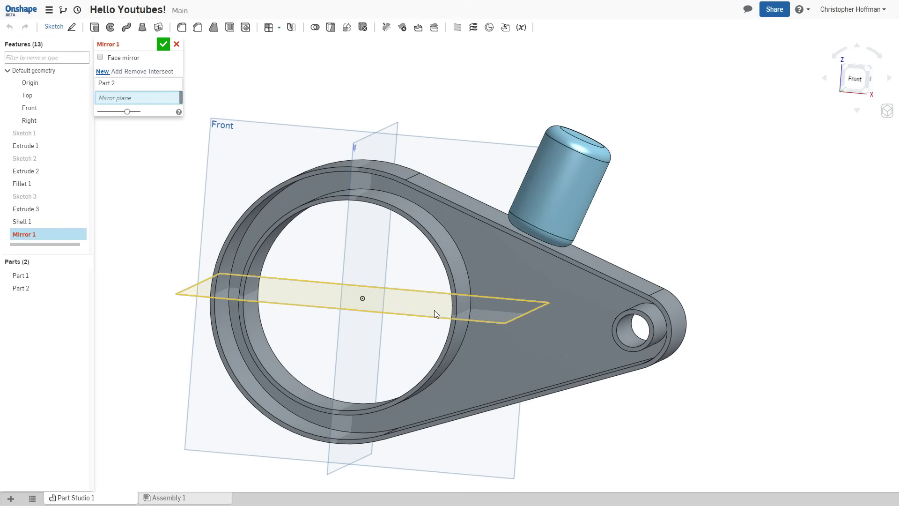
{"action": "left_click", "coordinate": [432, 310]}
{"action": "right_click_drag", "start_coordinate": [579, 347], "coordinate": [638, 351]}
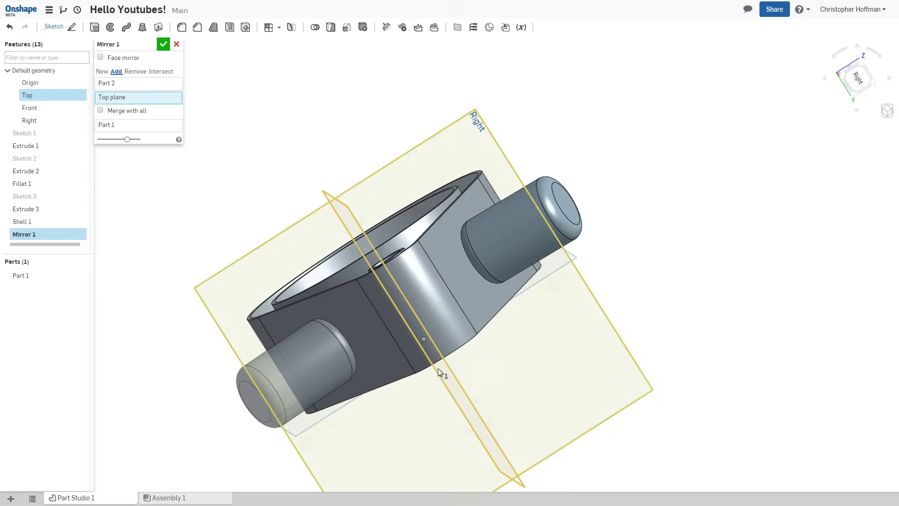
{"action": "right_click_drag", "start_coordinate": [438, 369], "coordinate": [485, 398]}
{"action": "right_click_drag", "start_coordinate": [479, 297], "coordinate": [282, 203]}
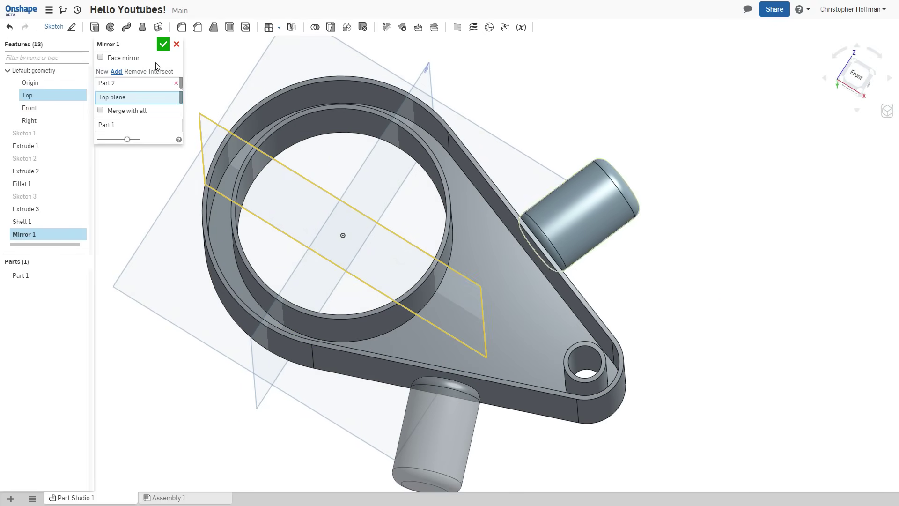
{"action": "left_click", "coordinate": [163, 44]}
- Inspect both pegs from several angles, review Mirror 1 unchanged, then return to the documents list
{"action": "right_click_drag", "start_coordinate": [552, 329], "coordinate": [512, 347]}
{"action": "scroll", "coordinate": [485, 304], "scroll_direction": "up", "scroll_amount": 2}
{"action": "right_click_drag", "start_coordinate": [485, 303], "coordinate": [470, 314]}
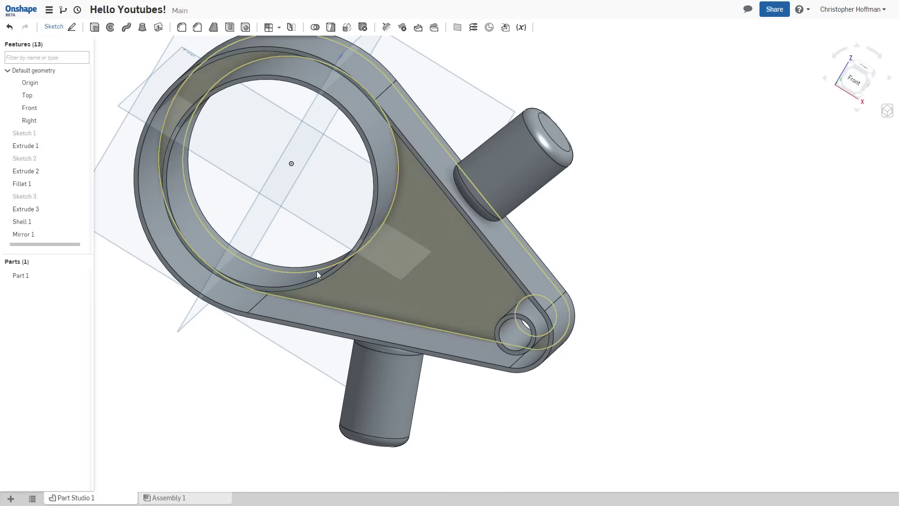
{"action": "right_click_drag", "start_coordinate": [412, 234], "coordinate": [375, 196]}
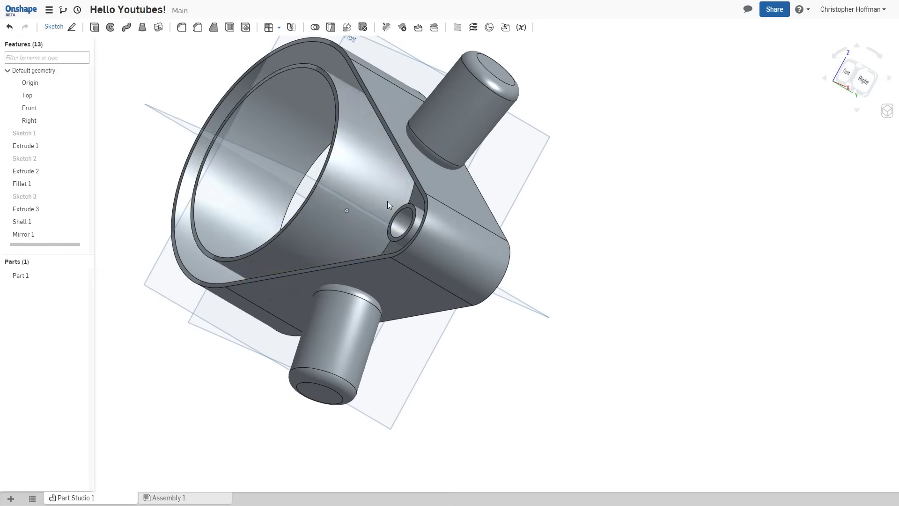
{"action": "middle_click_drag", "start_coordinate": [386, 201], "coordinate": [450, 267]}
{"action": "double_click", "coordinate": [21, 238]}
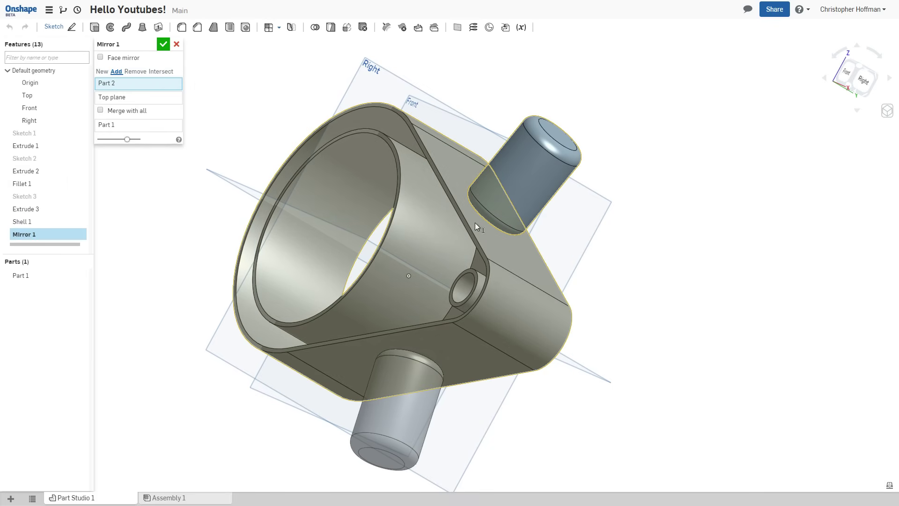
{"action": "key", "text": "Escape"}
{"action": "right_click_drag", "start_coordinate": [199, 125], "coordinate": [223, 142]}
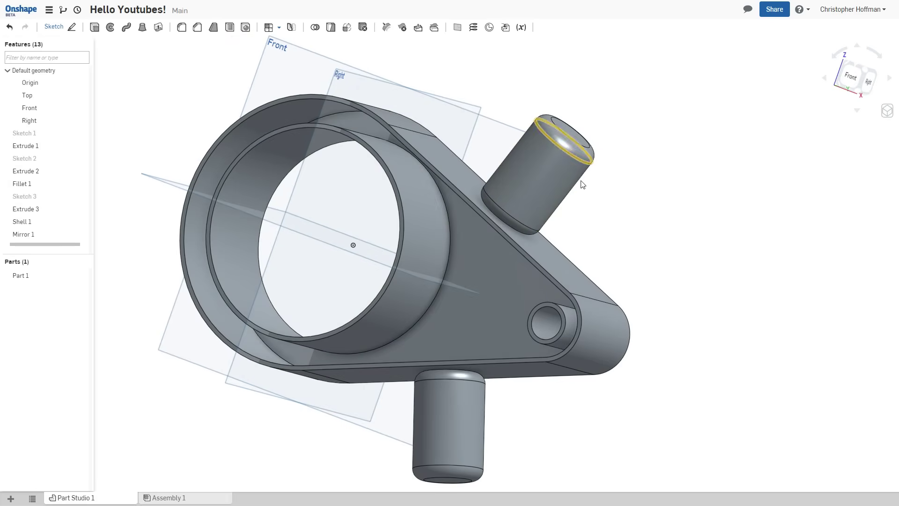
{"action": "mouse_move", "coordinate": [630, 208]}
{"action": "right_mouse_down"}
{"action": "mouse_move", "coordinate": [642, 200]}
{"action": "mouse_move", "coordinate": [638, 216]}
{"action": "right_mouse_up"}
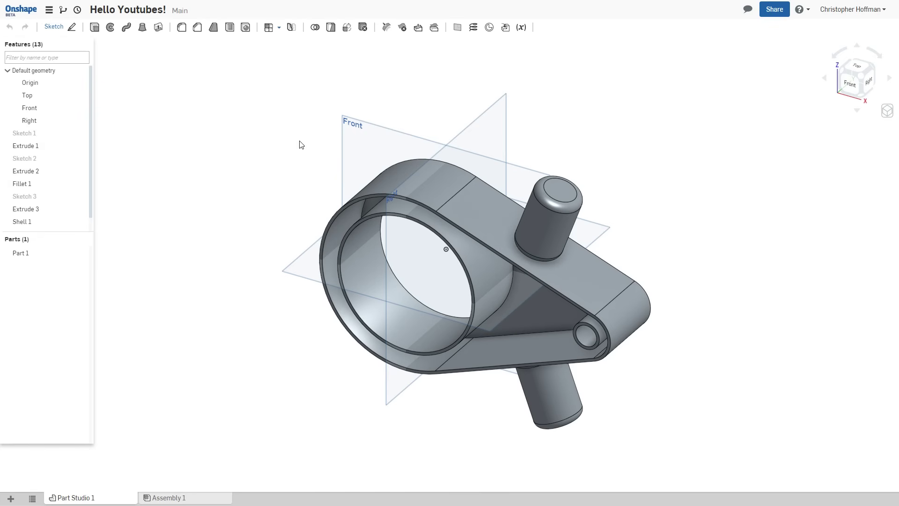
{"action": "left_click", "coordinate": [29, 12]}
- Open the Moto G document and restore its full feature history to reveal the phone and charger
{"action": "left_click", "coordinate": [161, 113]}
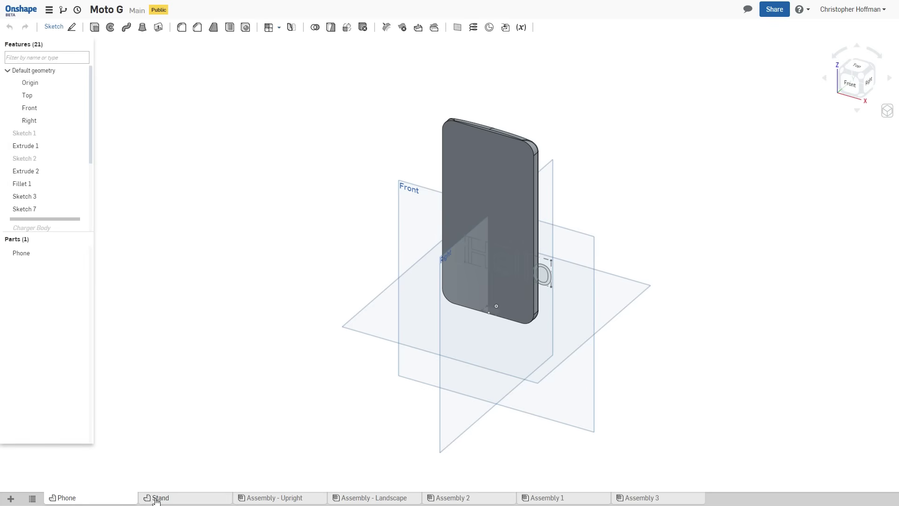
{"action": "right_click_drag", "start_coordinate": [256, 381], "coordinate": [260, 358]}
{"action": "right_click_drag", "start_coordinate": [256, 286], "coordinate": [203, 255]}
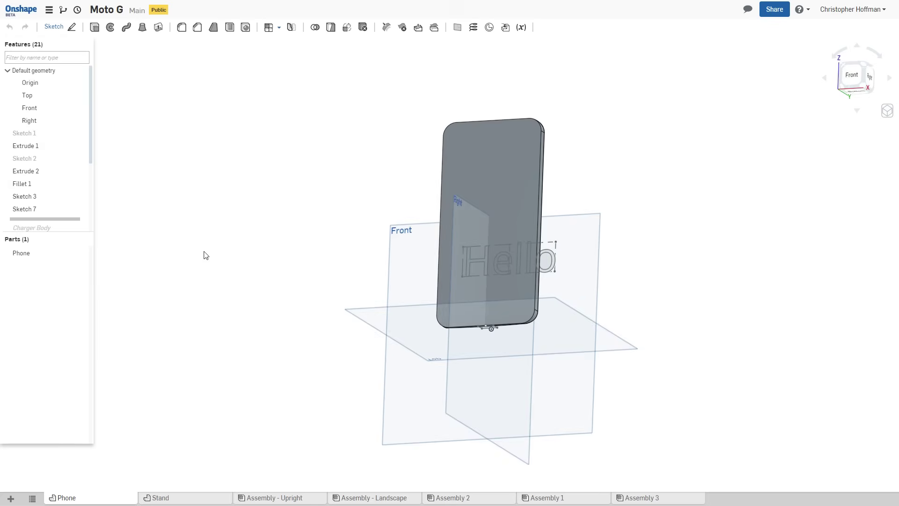
{"action": "right_click", "coordinate": [50, 219]}
{"action": "left_click", "coordinate": [80, 226]}
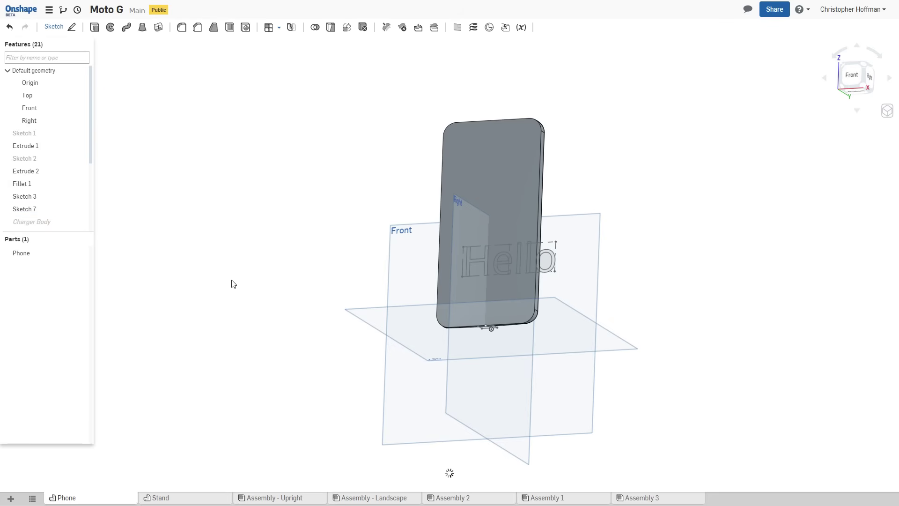
{"action": "right_click_drag", "start_coordinate": [571, 341], "coordinate": [645, 261]}
- Switch to the Stand part studio and orbit the stand to a front-right view
{"action": "left_click", "coordinate": [184, 498]}
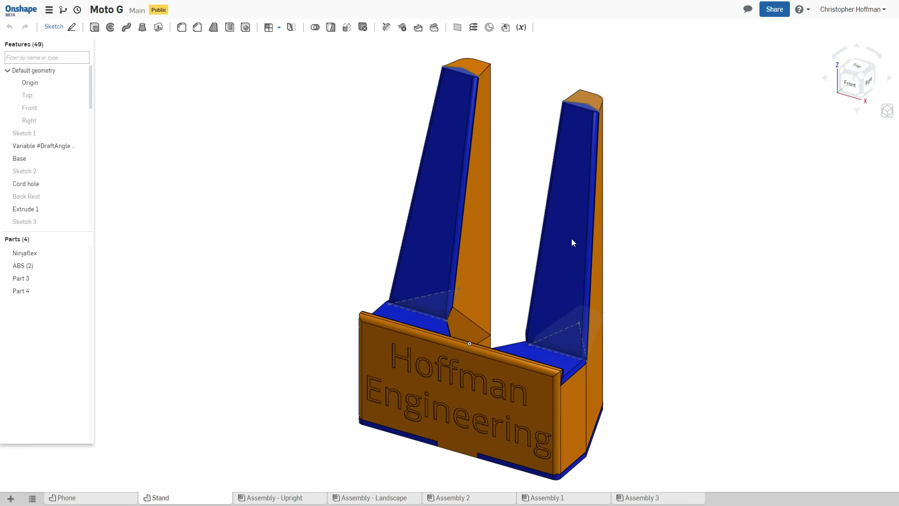
{"action": "mouse_move", "coordinate": [646, 237]}
{"action": "right_mouse_down"}
{"action": "mouse_move", "coordinate": [603, 231]}
{"action": "mouse_move", "coordinate": [640, 223]}
{"action": "mouse_move", "coordinate": [662, 239]}
{"action": "right_mouse_up"}
{"action": "scroll", "coordinate": [221, 335], "scroll_direction": "down", "scroll_amount": 4}
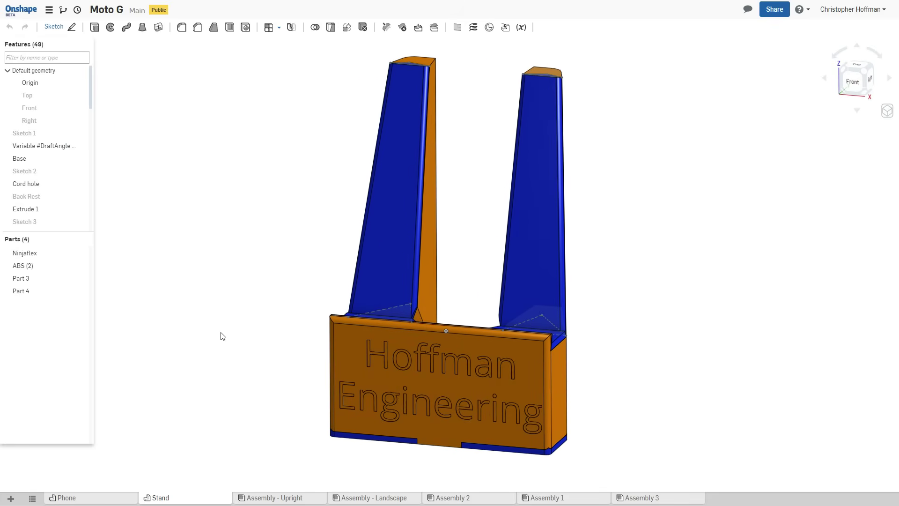
{"action": "right_click_drag", "start_coordinate": [216, 281], "coordinate": [275, 281]}
- Orbit the Assembly - Upright to view the phone stand from the back and top edge
{"action": "left_click", "coordinate": [268, 498]}
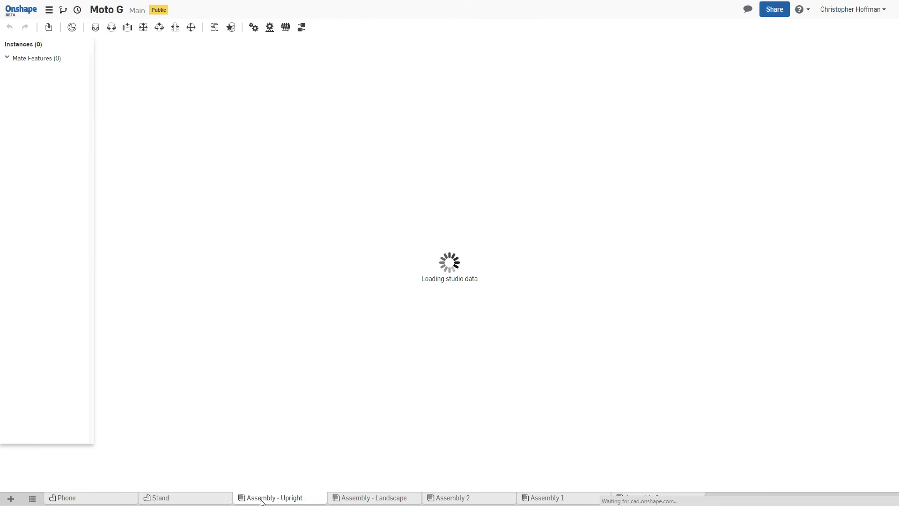
{"action": "right_click_drag", "start_coordinate": [331, 337], "coordinate": [409, 271]}
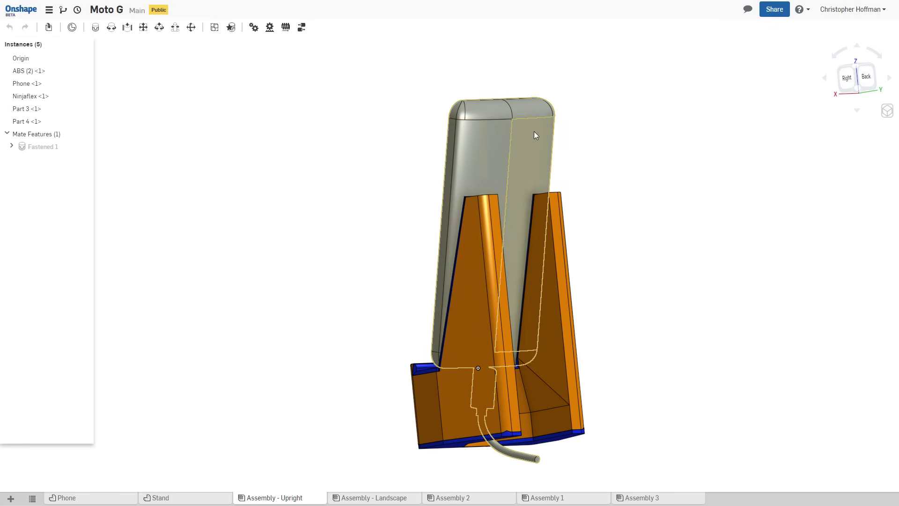
{"action": "right_click_drag", "start_coordinate": [534, 132], "coordinate": [588, 188]}
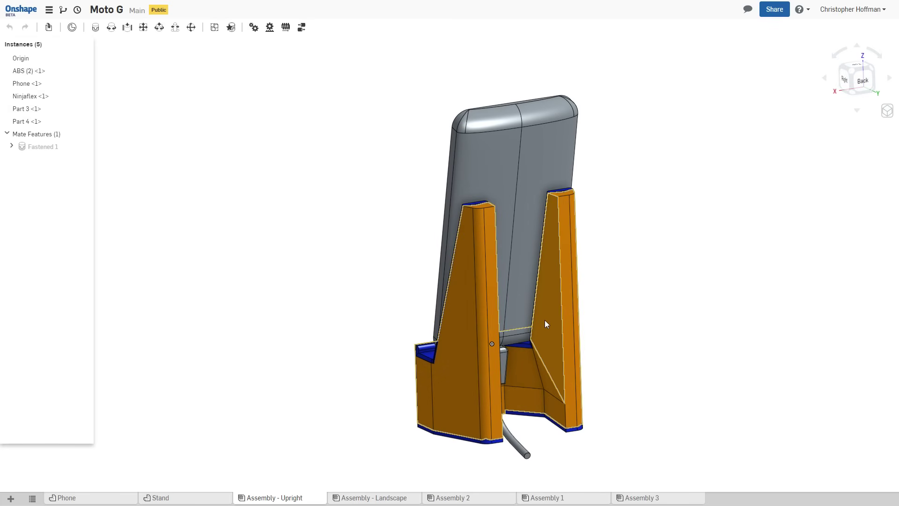
{"action": "mouse_move", "coordinate": [536, 367]}
{"action": "right_mouse_down"}
{"action": "mouse_move", "coordinate": [634, 350]}
{"action": "mouse_move", "coordinate": [665, 357]}
{"action": "mouse_move", "coordinate": [680, 347]}
{"action": "mouse_move", "coordinate": [667, 353]}
{"action": "mouse_move", "coordinate": [675, 354]}
{"action": "mouse_move", "coordinate": [614, 275]}
{"action": "right_mouse_up"}
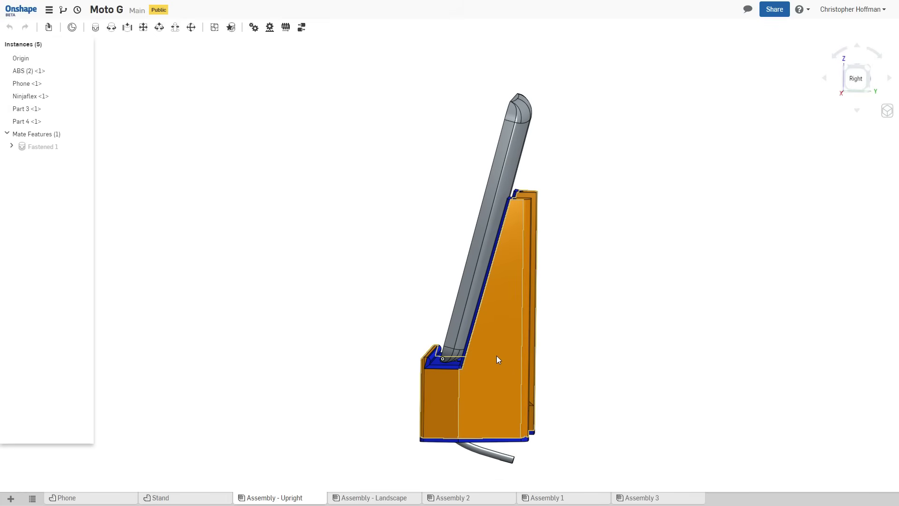
- Flip to Stand and back, then orbit the assembly to the Hoffman Engineering face and front-right view
{"action": "left_click", "coordinate": [160, 498]}
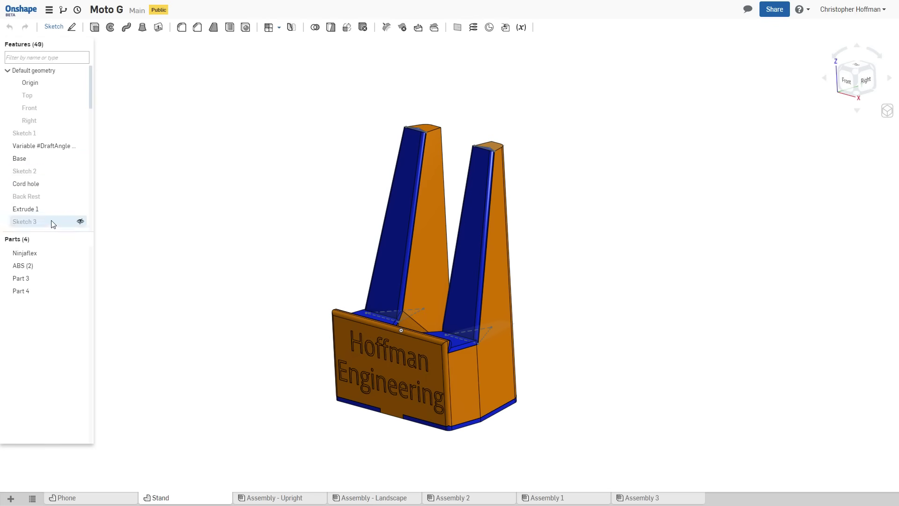
{"action": "left_click", "coordinate": [289, 498]}
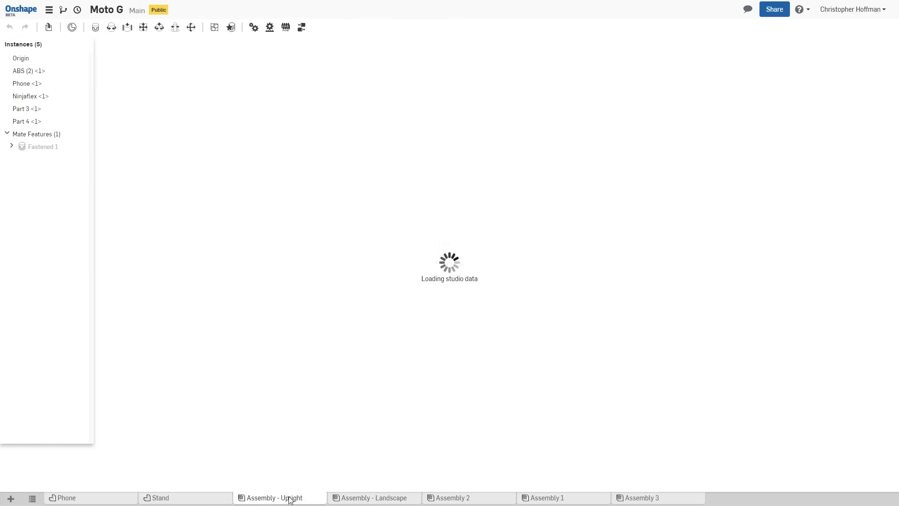
{"action": "right_click_drag", "start_coordinate": [530, 266], "coordinate": [352, 309]}
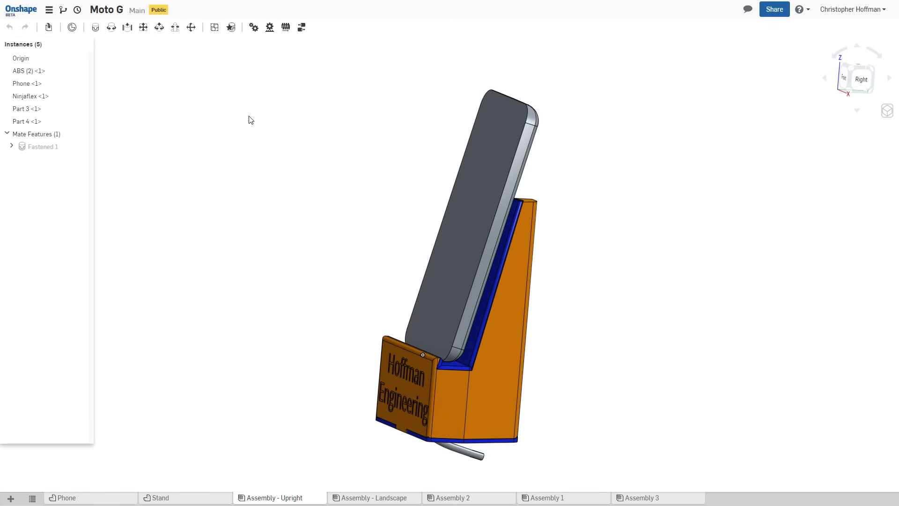
{"action": "mouse_move", "coordinate": [262, 128]}
{"action": "right_mouse_down"}
{"action": "mouse_move", "coordinate": [240, 121]}
{"action": "mouse_move", "coordinate": [261, 125]}
{"action": "mouse_move", "coordinate": [253, 136]}
{"action": "right_mouse_up"}
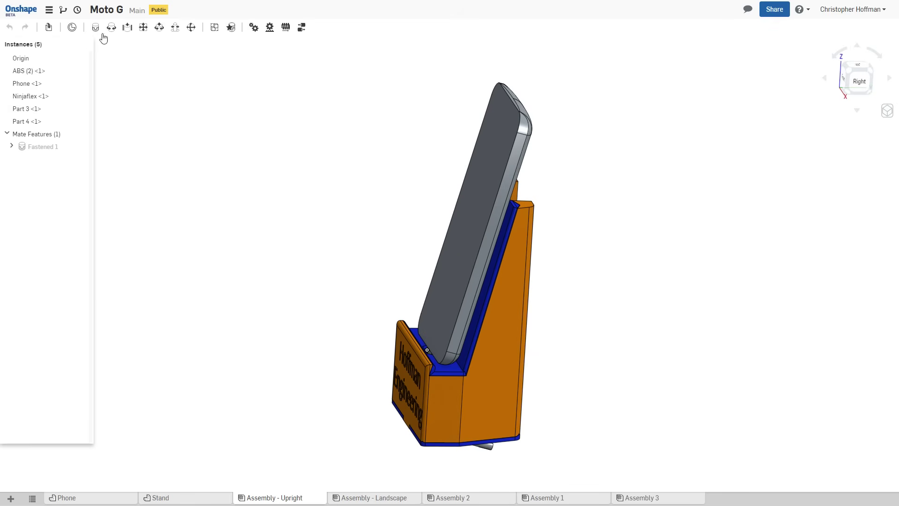
{"action": "right_click_drag", "start_coordinate": [327, 176], "coordinate": [342, 166]}
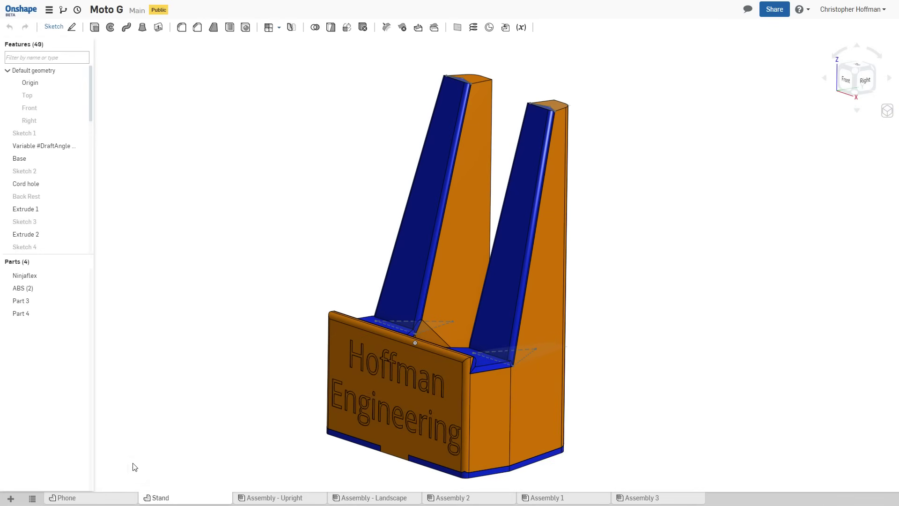
- Open the Stand part studio's Export dialog, choose STL format, then cancel without exporting
{"action": "right_click", "coordinate": [165, 500]}
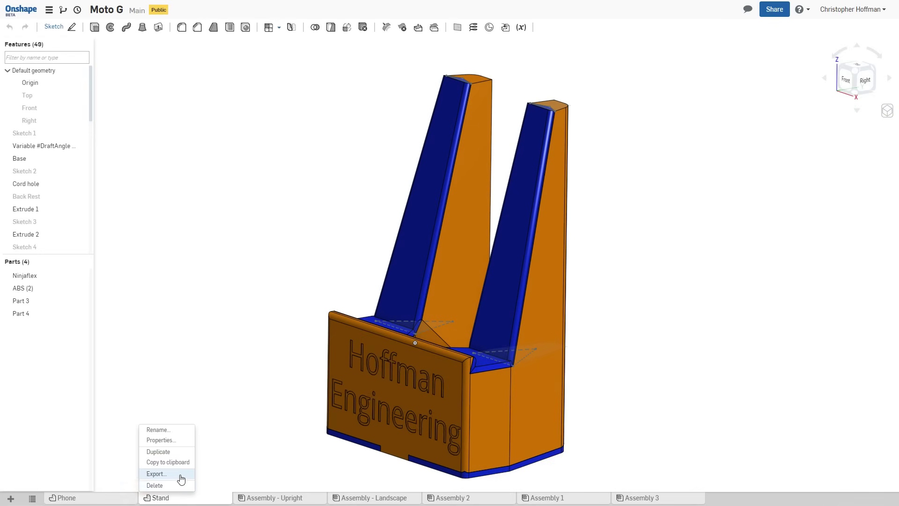
{"action": "left_click", "coordinate": [180, 474]}
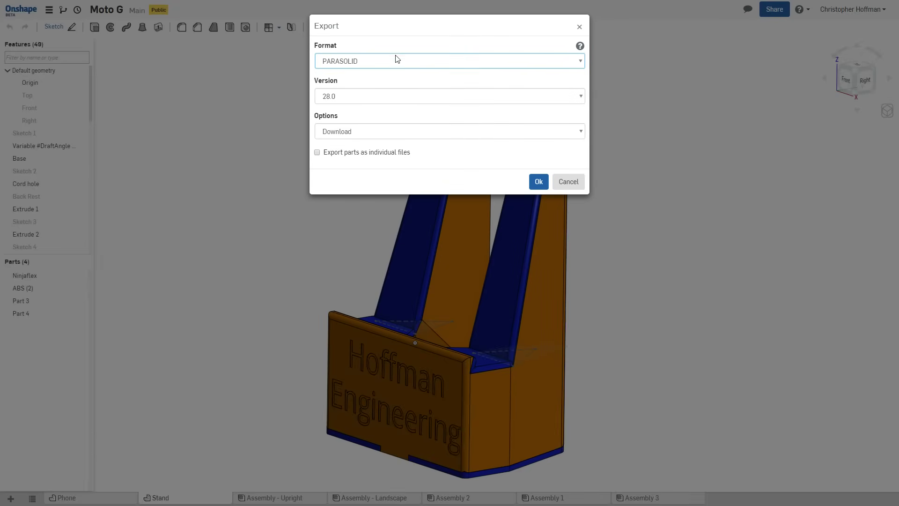
{"action": "left_click", "coordinate": [397, 59]}
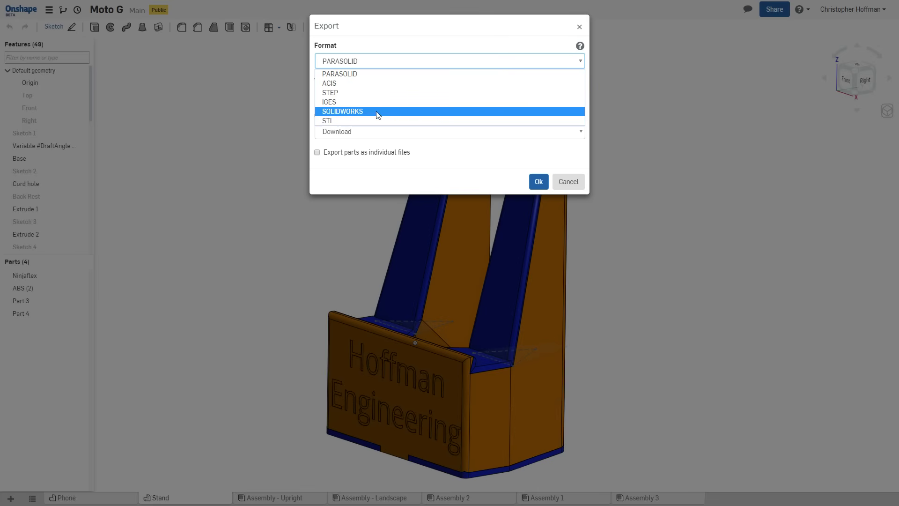
{"action": "left_click", "coordinate": [346, 121]}
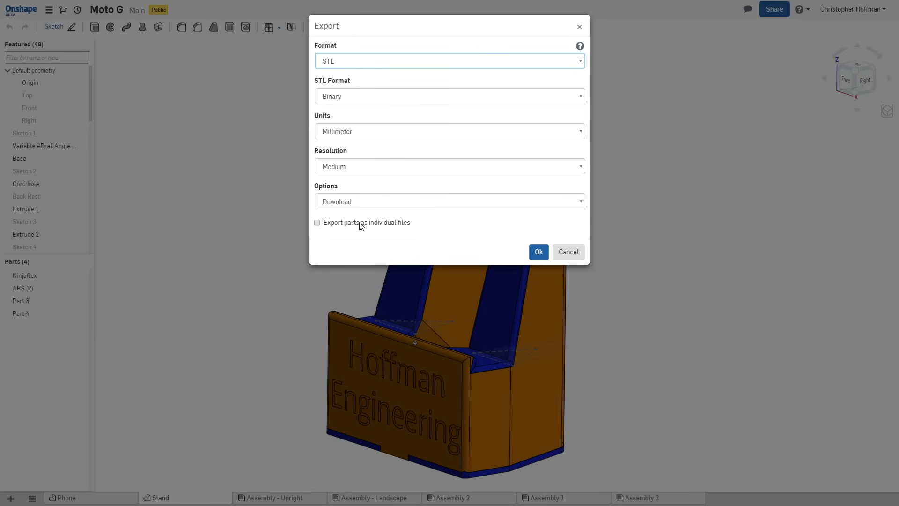
{"action": "left_click", "coordinate": [567, 254]}
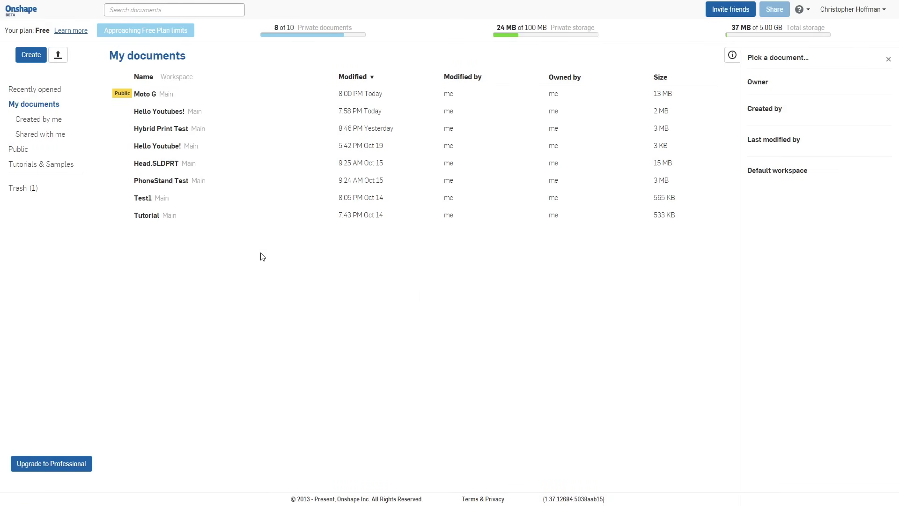
- Open Tutorials & Samples and preview the Collaboration and Assembly and Mating tutorials
{"action": "left_click", "coordinate": [47, 164]}
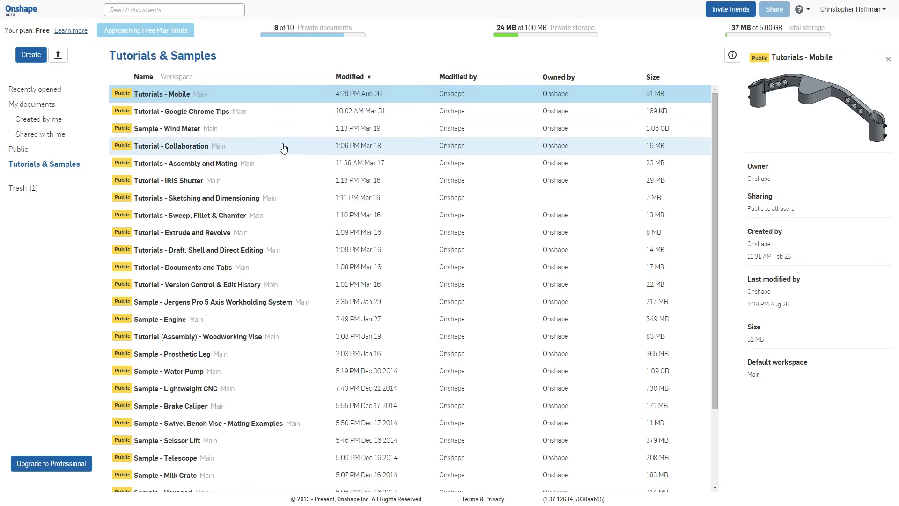
{"action": "left_click", "coordinate": [259, 150]}
{"action": "left_click", "coordinate": [156, 167]}
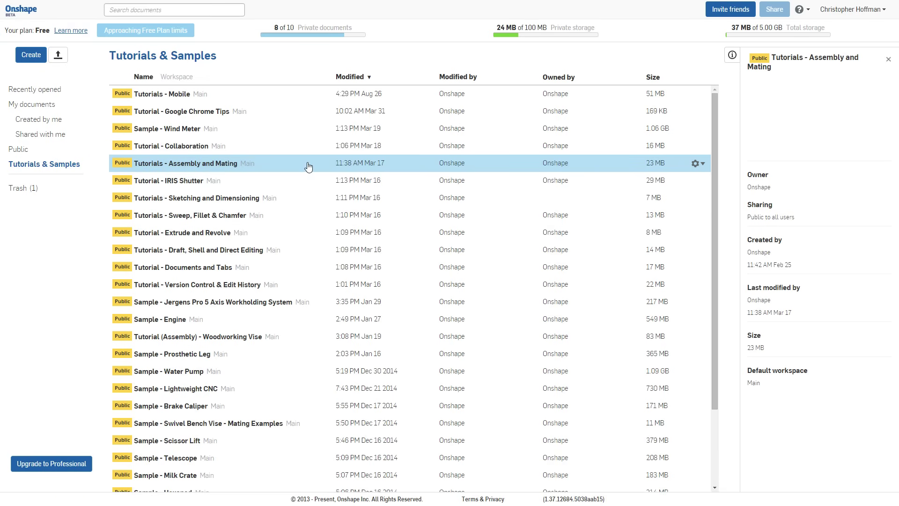
- Preview the Water Pump, Prosthetic Leg, Lightweight CNC and Brake Caliper sample documents
{"action": "left_click", "coordinate": [249, 377]}
{"action": "left_click", "coordinate": [250, 359]}
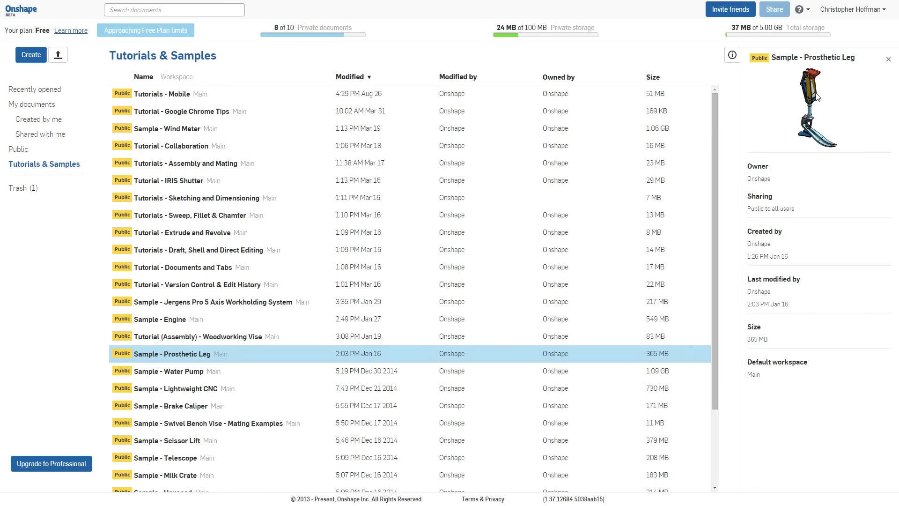
{"action": "left_click", "coordinate": [240, 374]}
{"action": "left_click", "coordinate": [268, 393]}
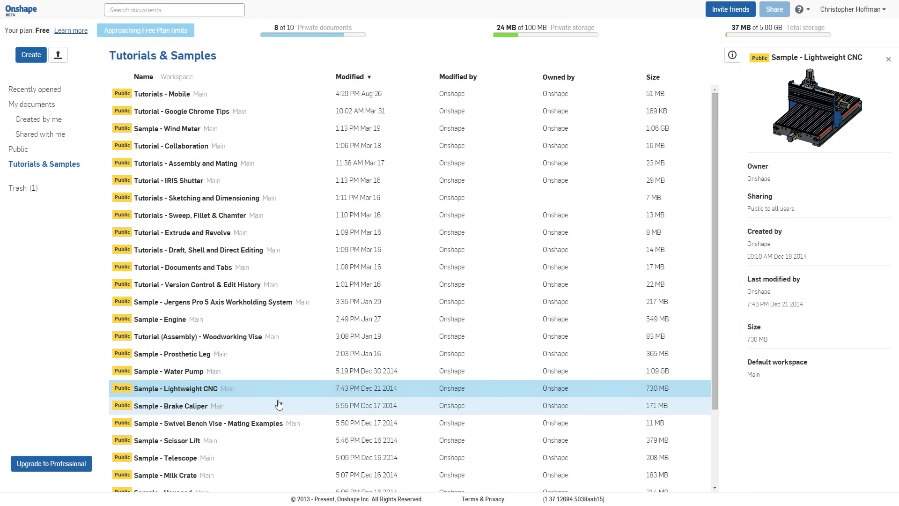
{"action": "left_click", "coordinate": [278, 407]}
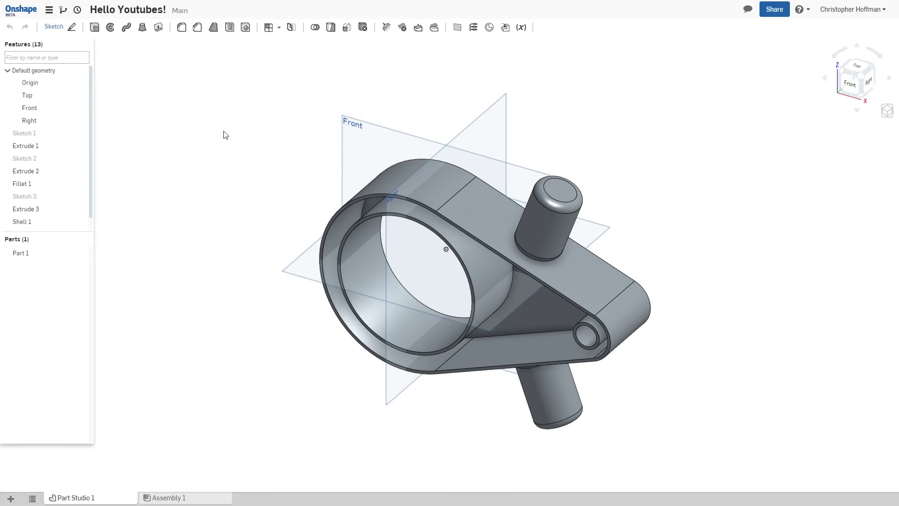
- Save a version named 'First Model' in the version history, then close the Versions panel
{"action": "left_click", "coordinate": [67, 14]}
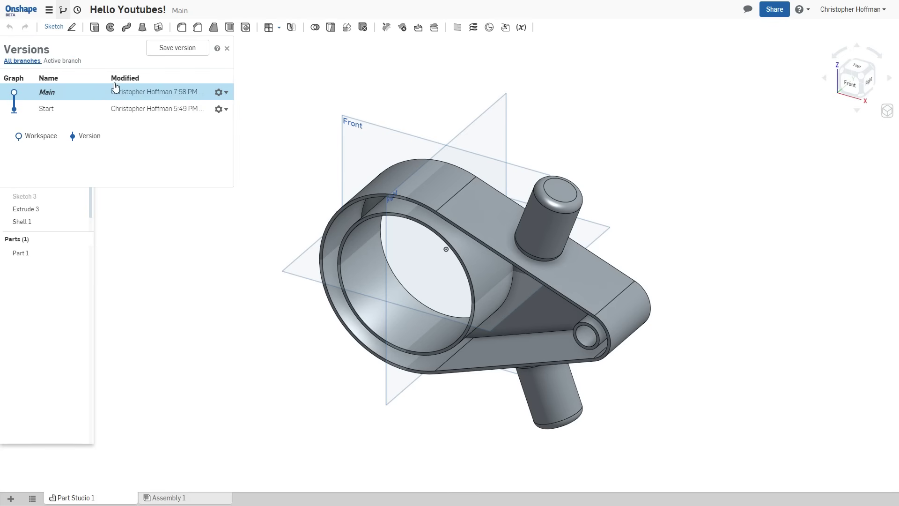
{"action": "left_click", "coordinate": [177, 49]}
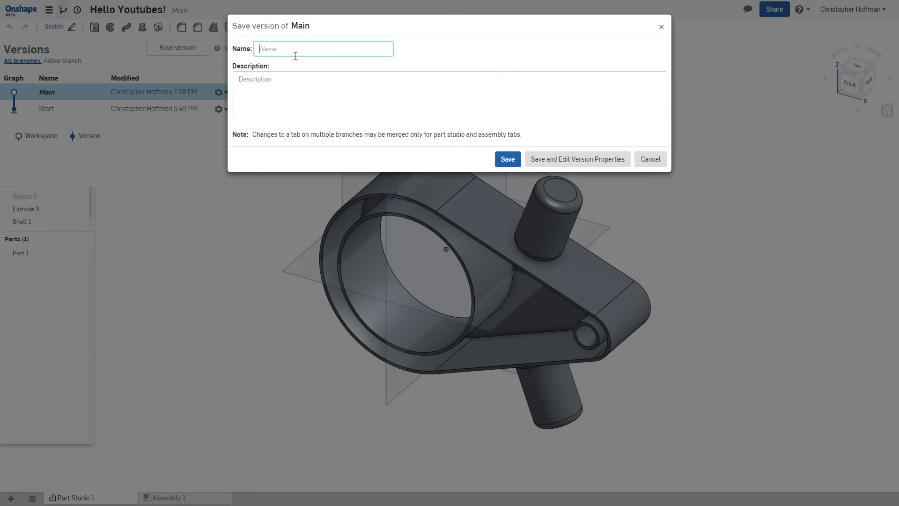
{"action": "type", "text": "First Model"}
{"action": "left_click", "coordinate": [508, 159]}
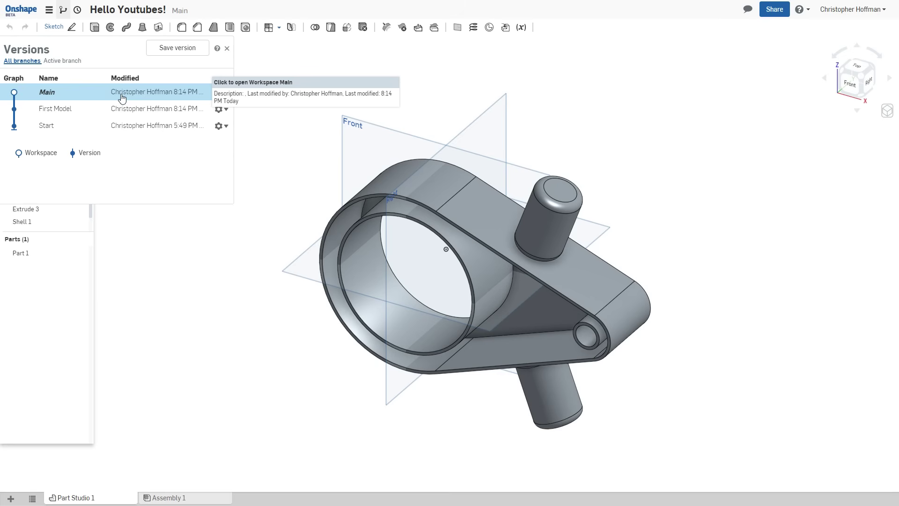
{"action": "left_click", "coordinate": [227, 48]}
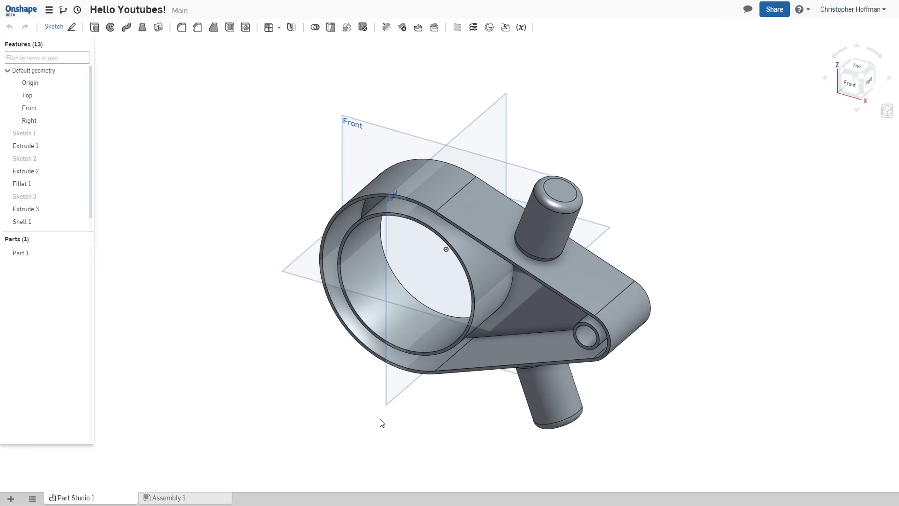
{"action": "right_click_drag", "start_coordinate": [684, 363], "coordinate": [695, 347]}
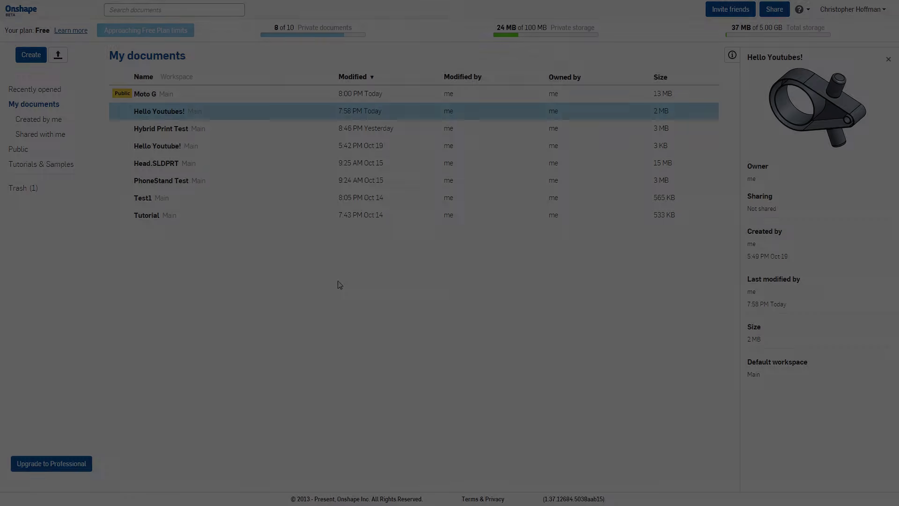